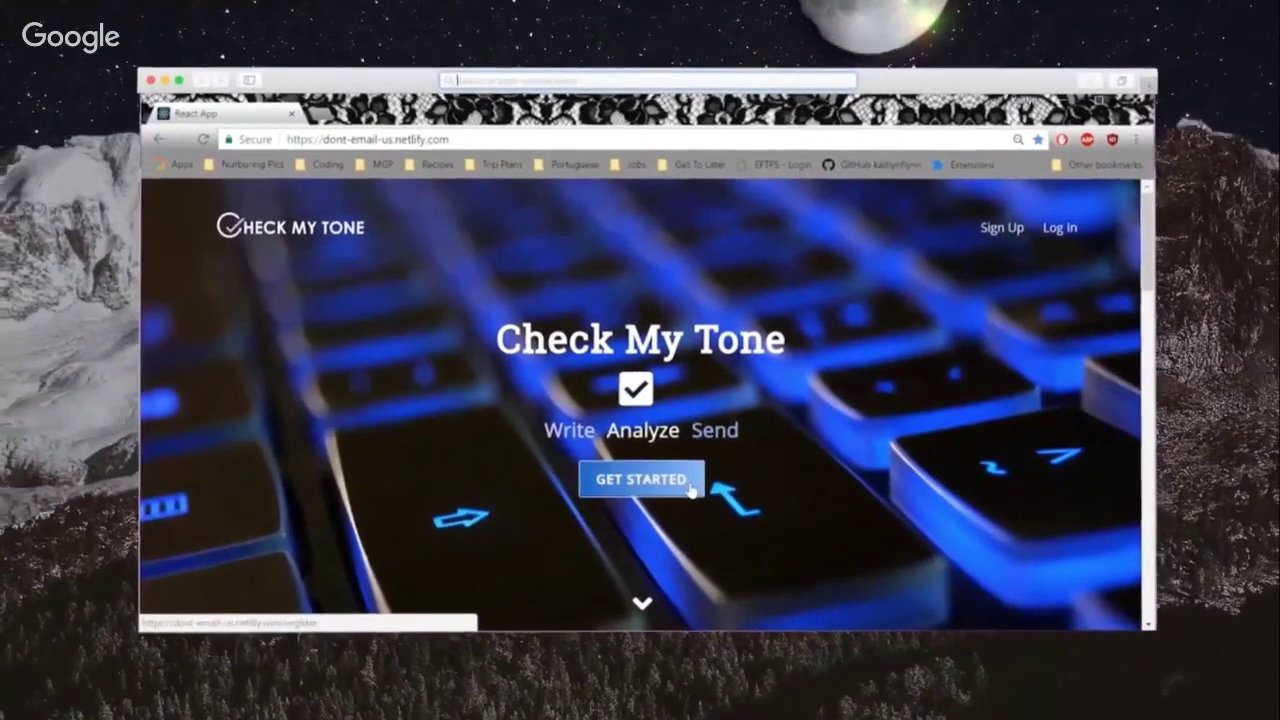
# Step: Begin the Check My Tone sign-up and add germs, courtesy and apology lines to the sick-day email
pyautogui.click(752, 470)
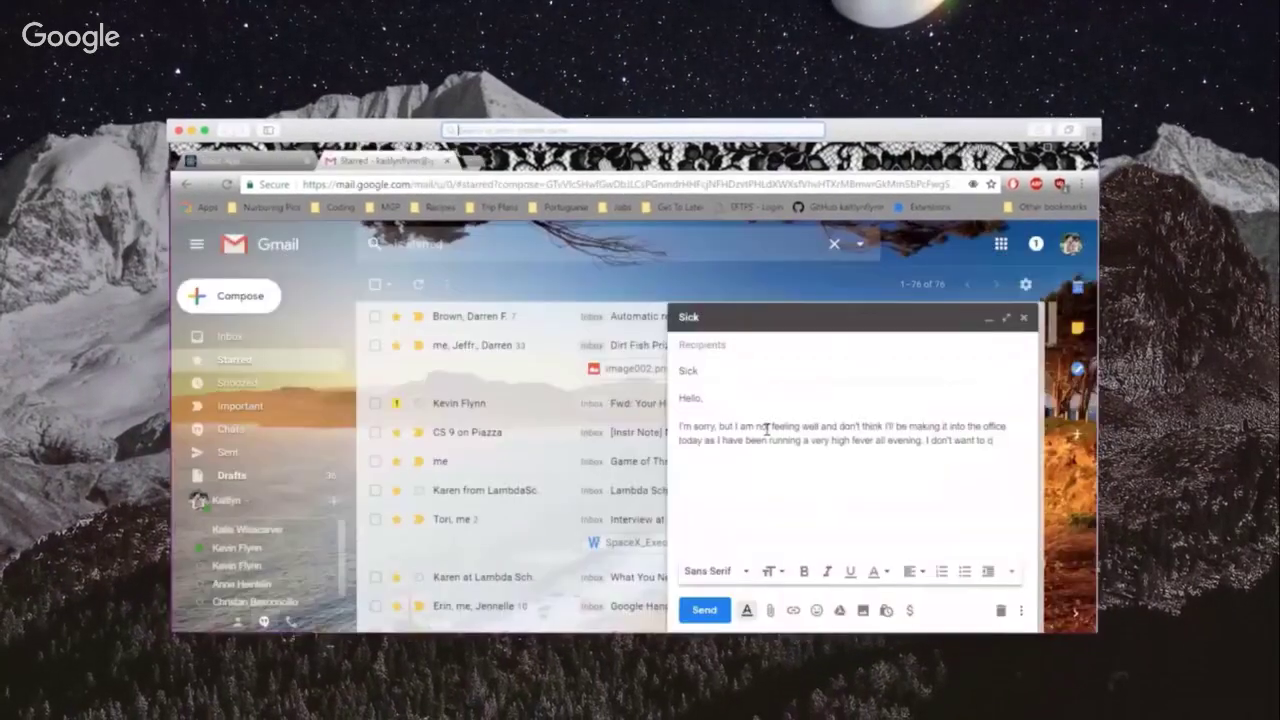
pyautogui.write('ontaminate the office with my germs!')
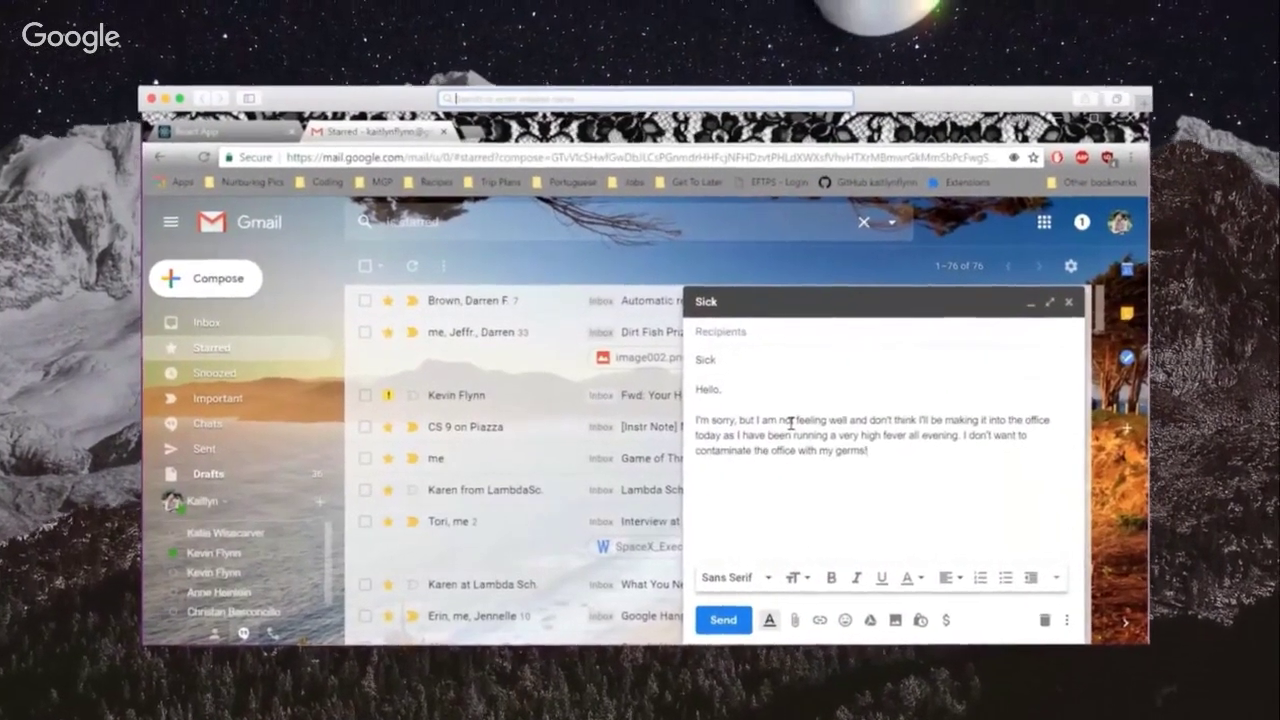
pyautogui.click(951, 437)
pyautogui.write('To be cou')
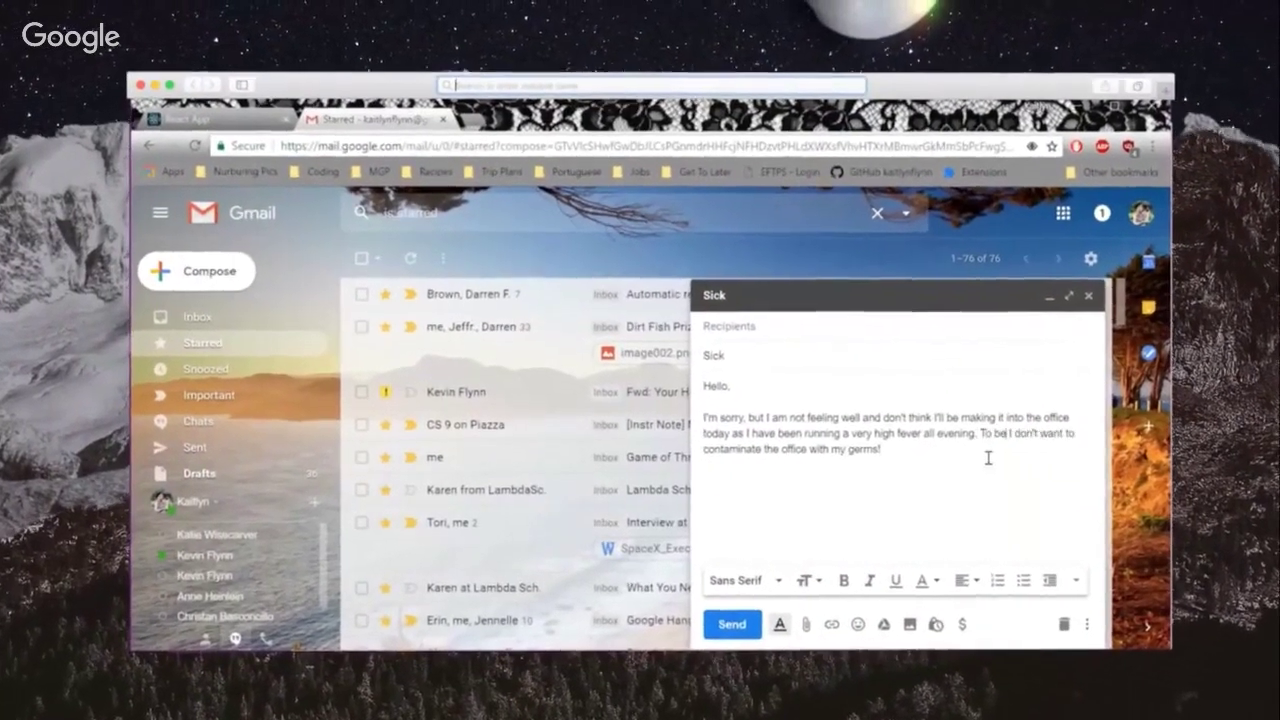
pyautogui.write('rteous,')
pyautogui.click(996, 457)
pyautogui.write('So sorry for')
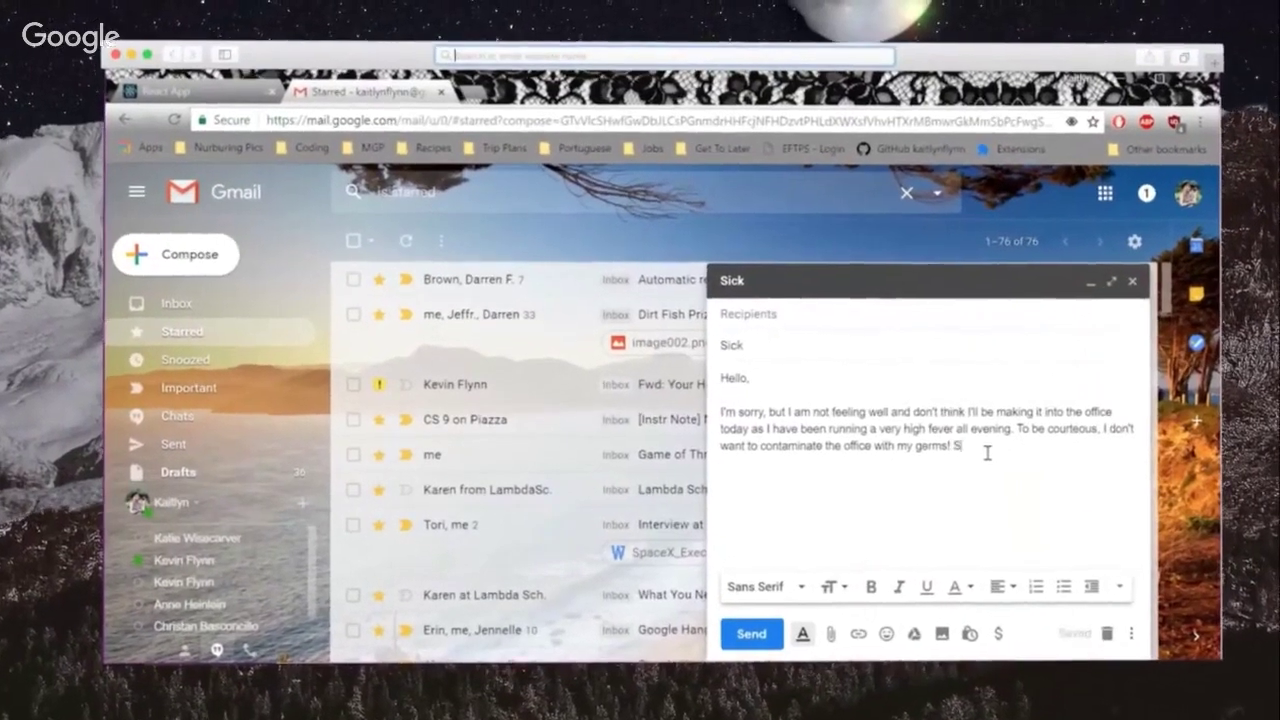
pyautogui.write(' any inconveniences.')
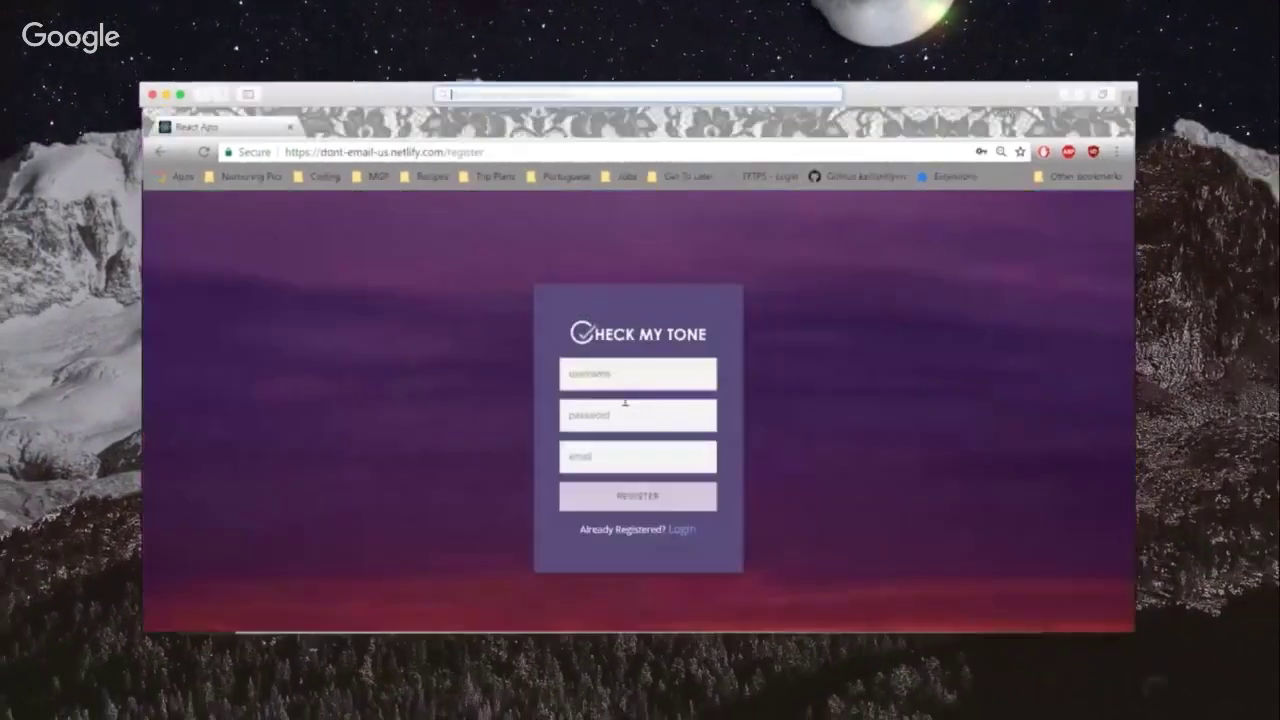
# Step: Register using the suggested username and the account e-mail address
pyautogui.click(614, 374)
pyautogui.write('clm')
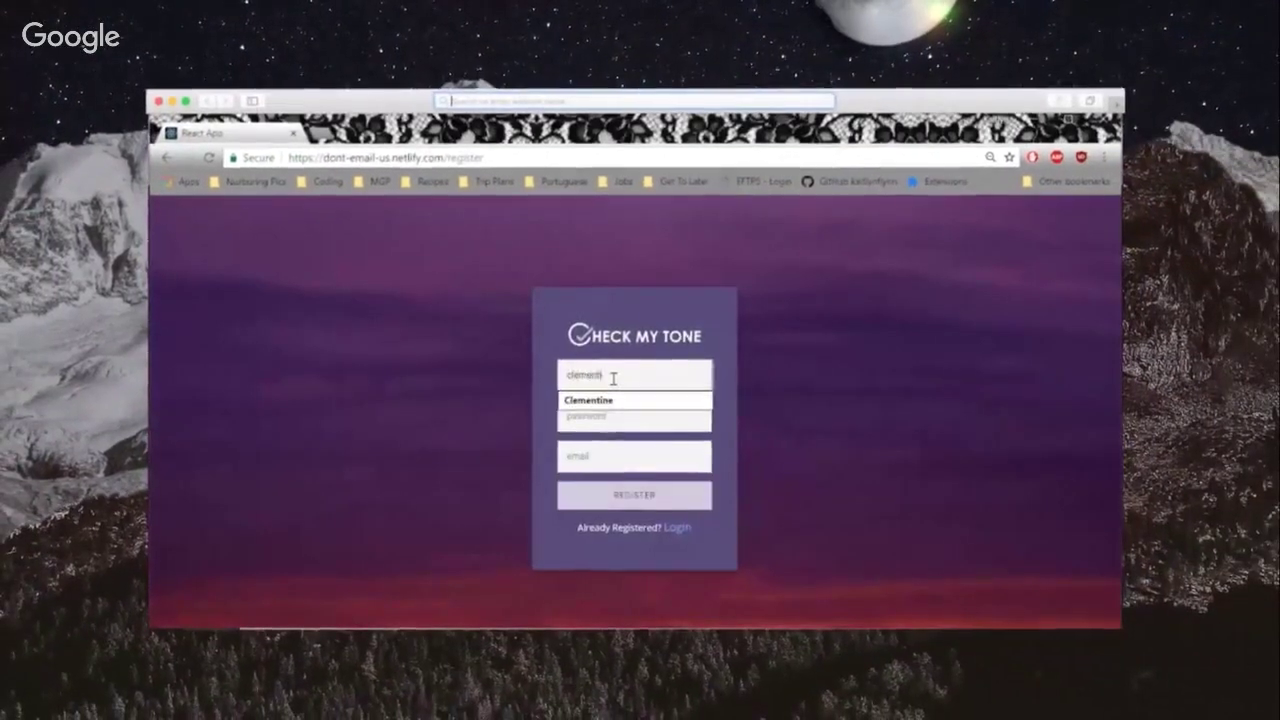
pyautogui.click(604, 400)
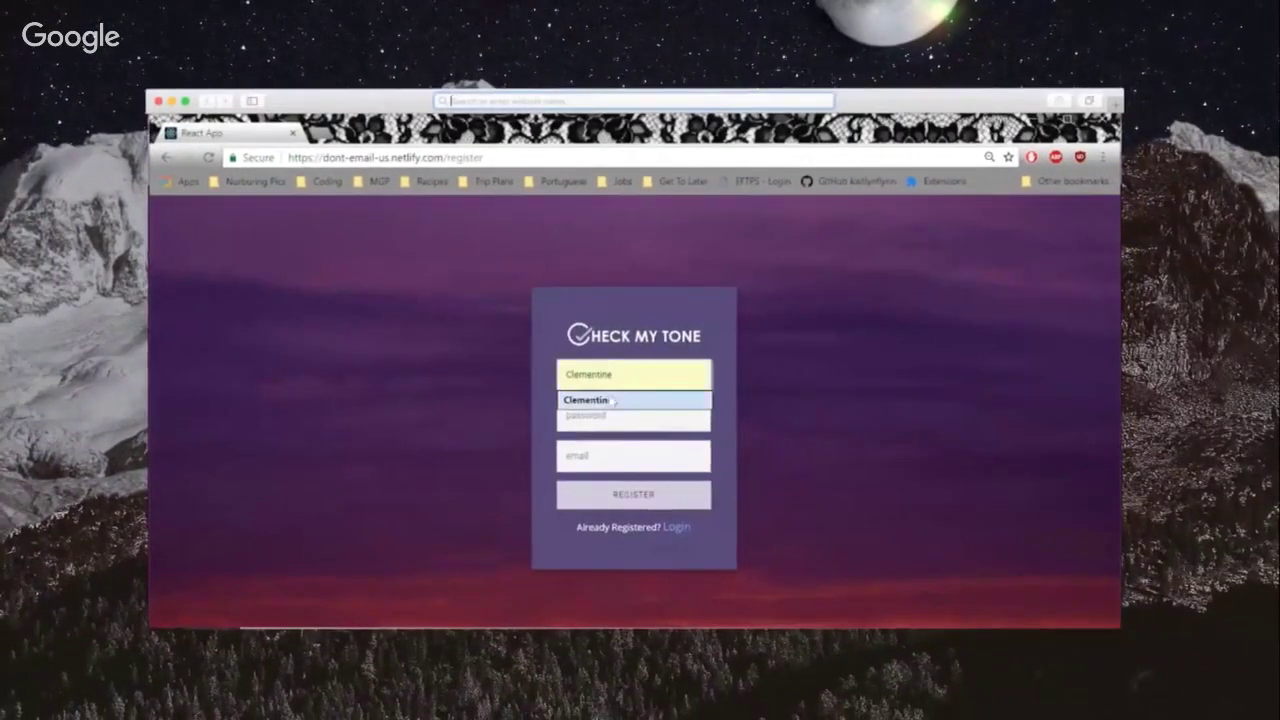
pyautogui.click(622, 460)
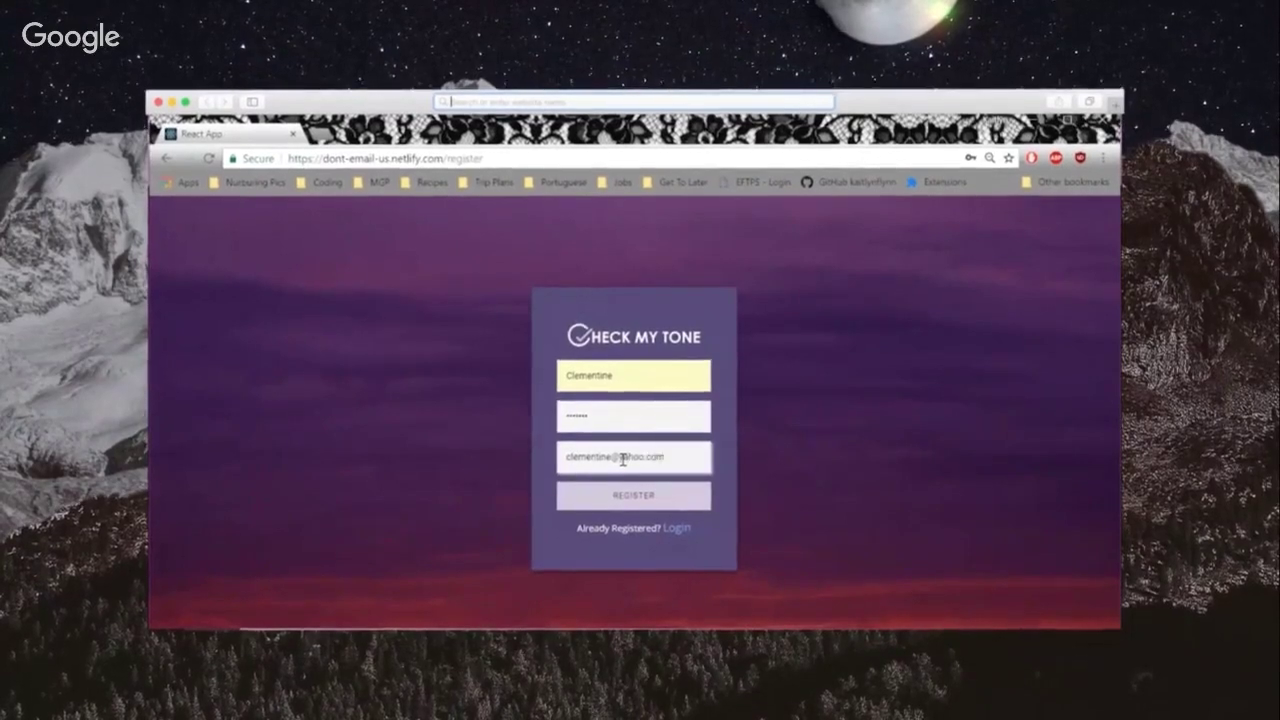
pyautogui.click(637, 500)
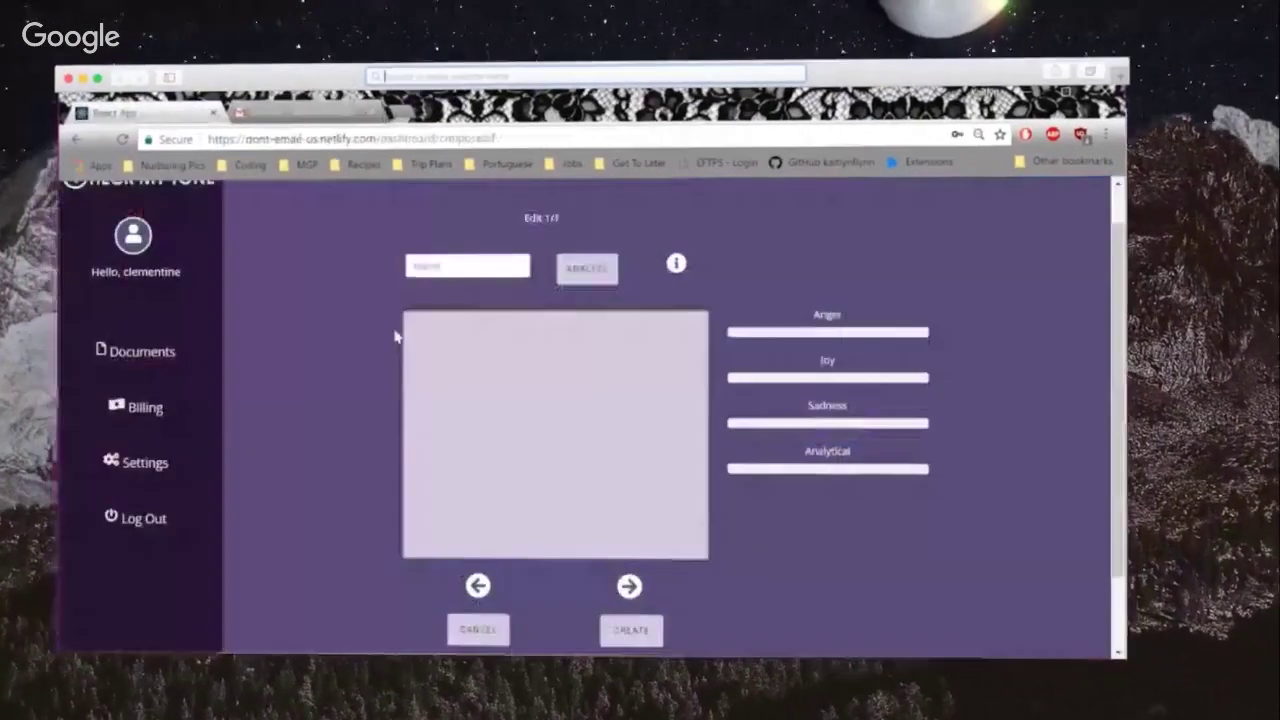
# Step: Title a new document with an e-mail address, paste in the pug-adoption email, and analyze its tone
pyautogui.click(451, 263)
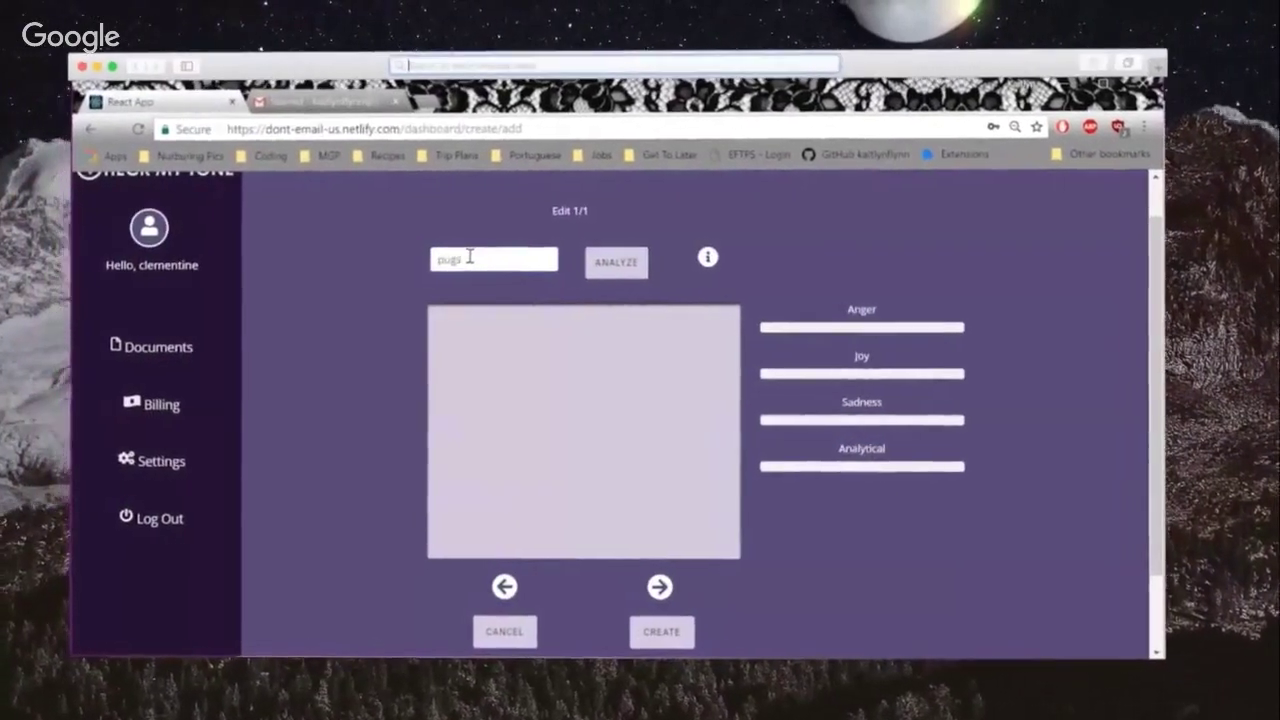
pyautogui.click(499, 308)
pyautogui.write('Hello,  I would love to speak with you to get more information about the pugs you have available for adoption! Please feel free to let me know of a good time to chat and where best to send our application to. I look forward to hearing back from you soon!  Thanks, Clementine')
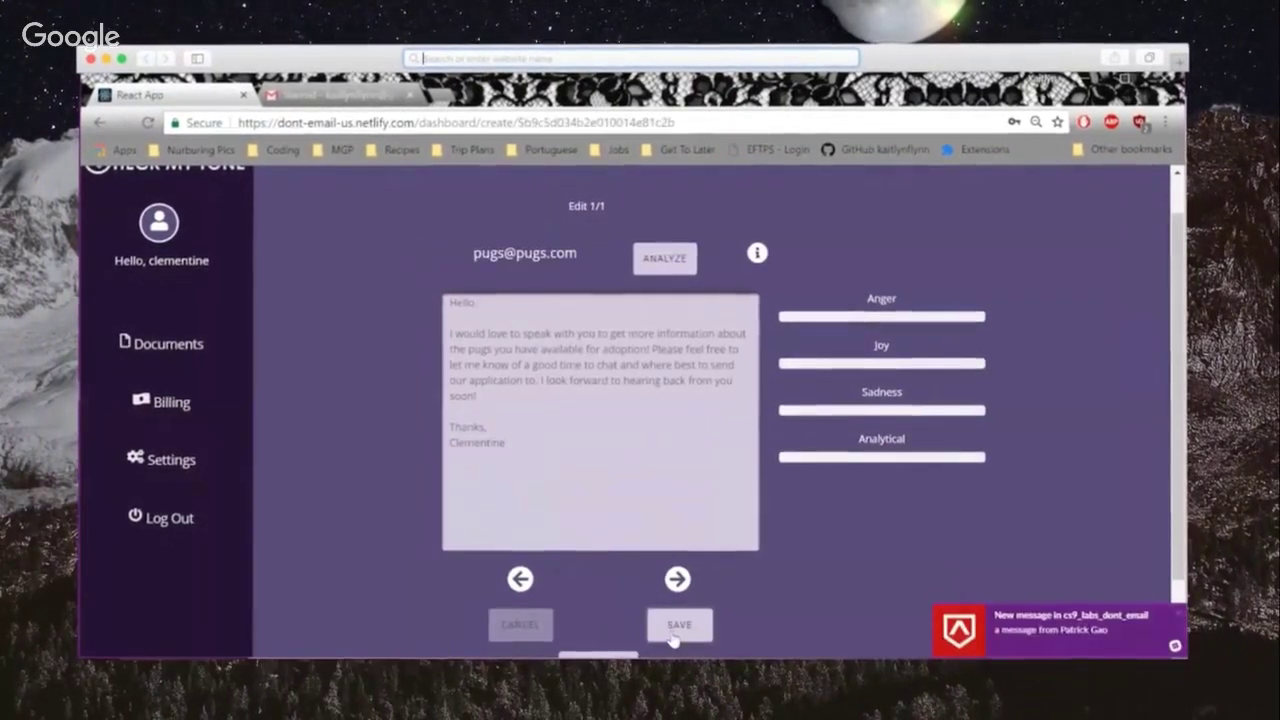
pyautogui.click(666, 272)
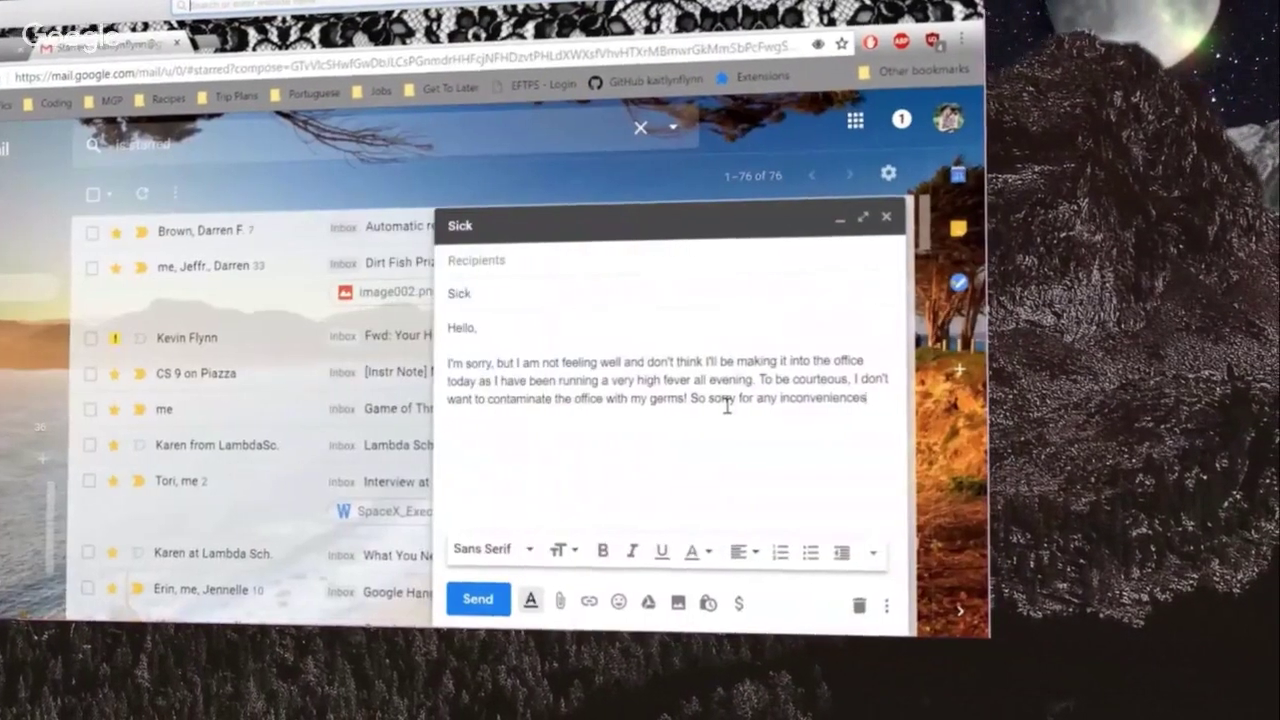
# Step: Sign the sick-day email 'Thanks,' with the sender's name and end the apology with 'this may cause.'
pyautogui.press('Return')
pyautogui.press('Return')
pyautogui.write('Thanks,')
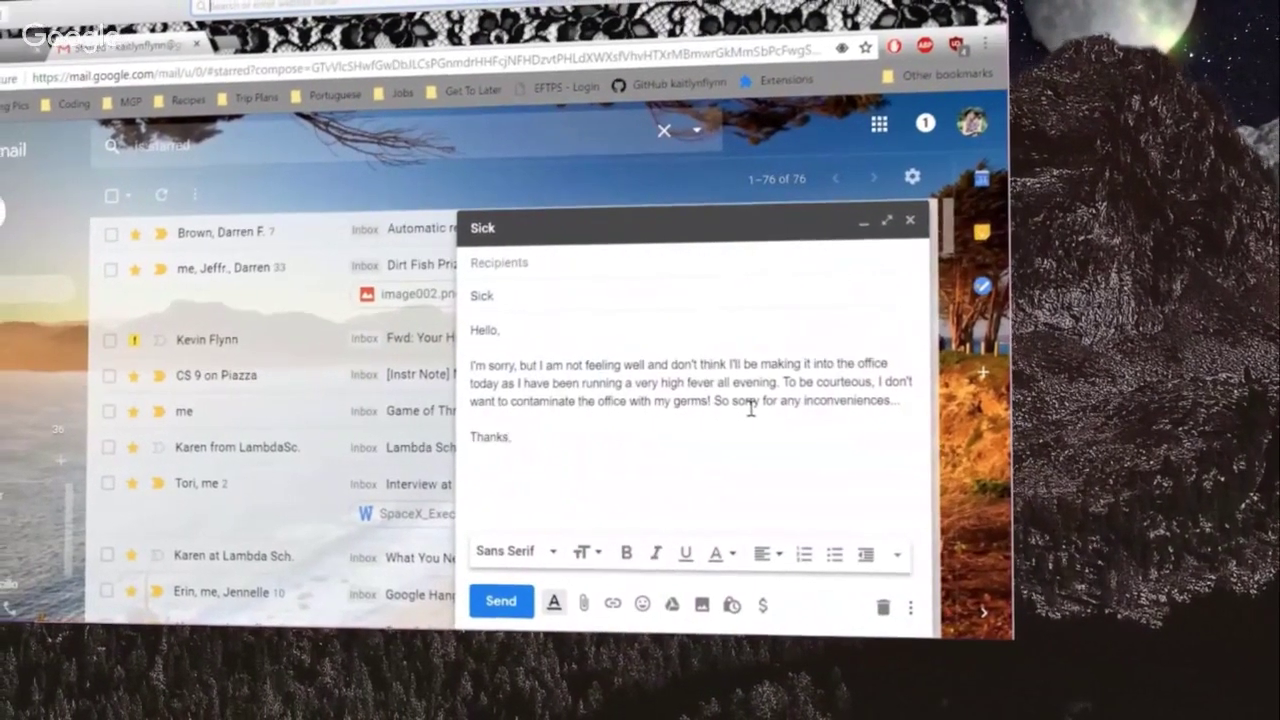
pyautogui.press('Return')
pyautogui.write('Clementine')
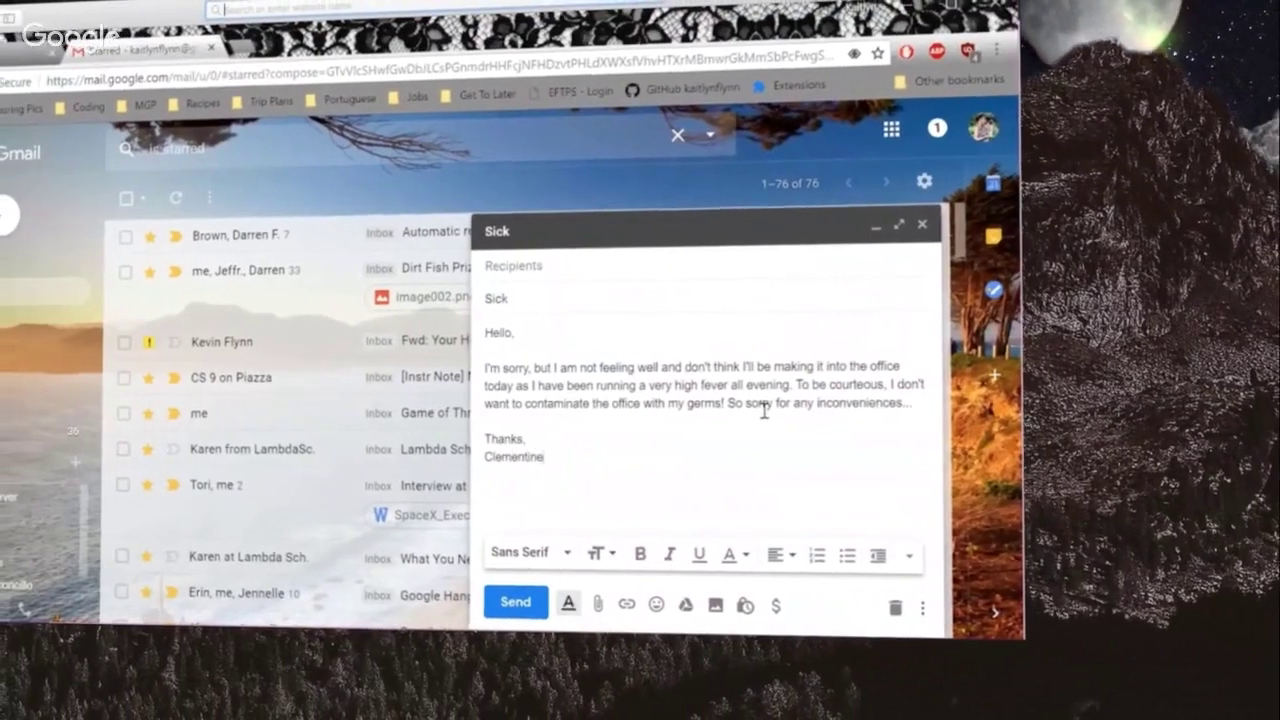
pyautogui.click(897, 401)
pyautogui.press('BackSpace')
pyautogui.press('BackSpace')
pyautogui.write('this may cause.')
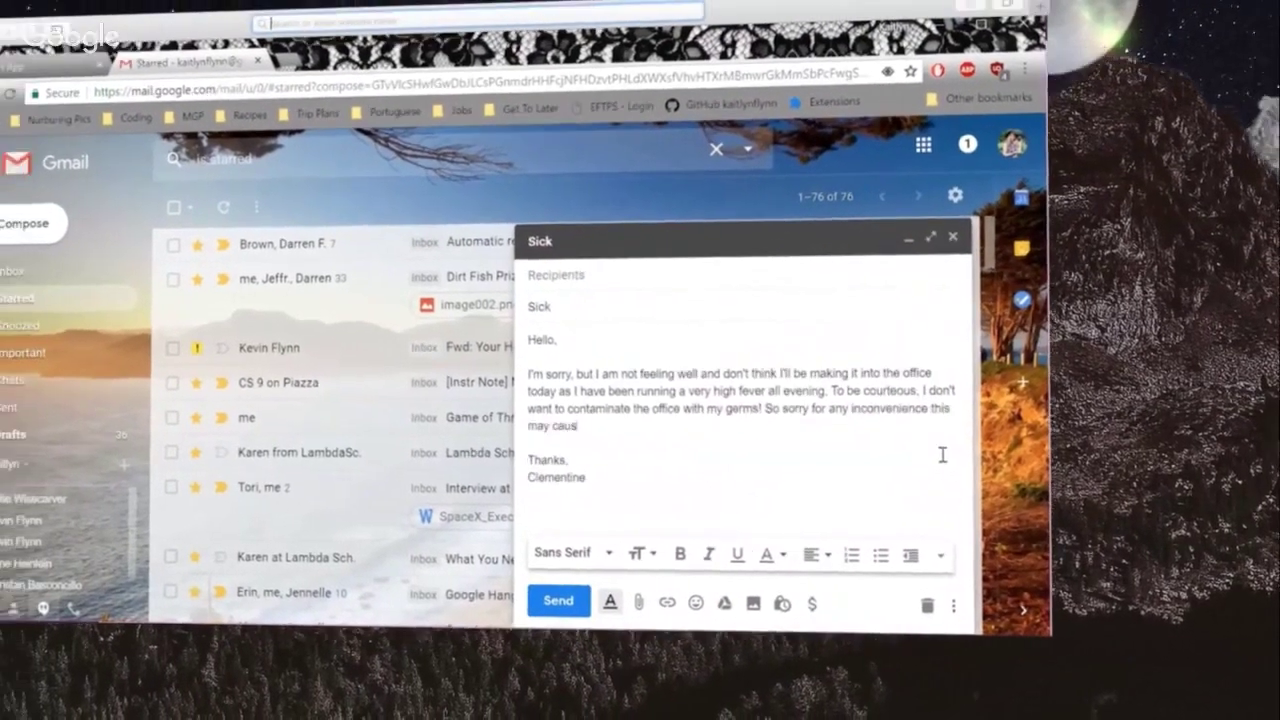
pyautogui.press('super+1')
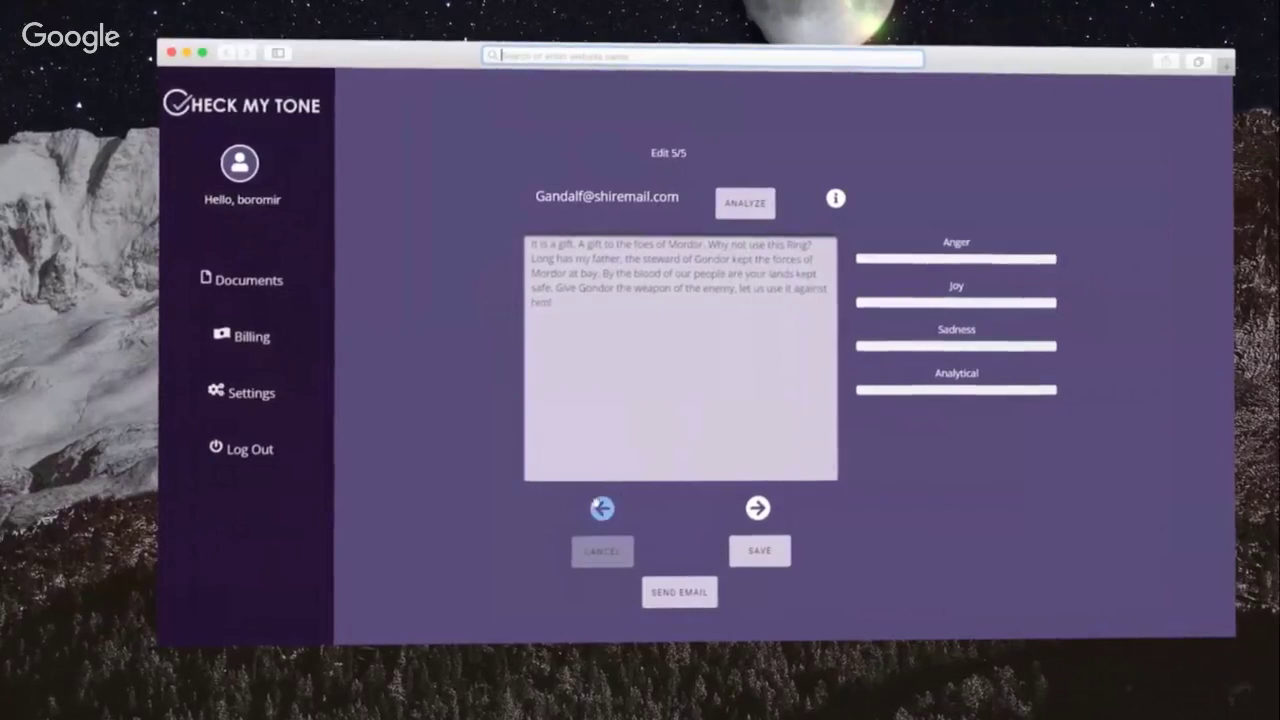
# Step: Log out and back in, open the Gondor speech document, and show its advanced tone analytics
pyautogui.click(601, 508)
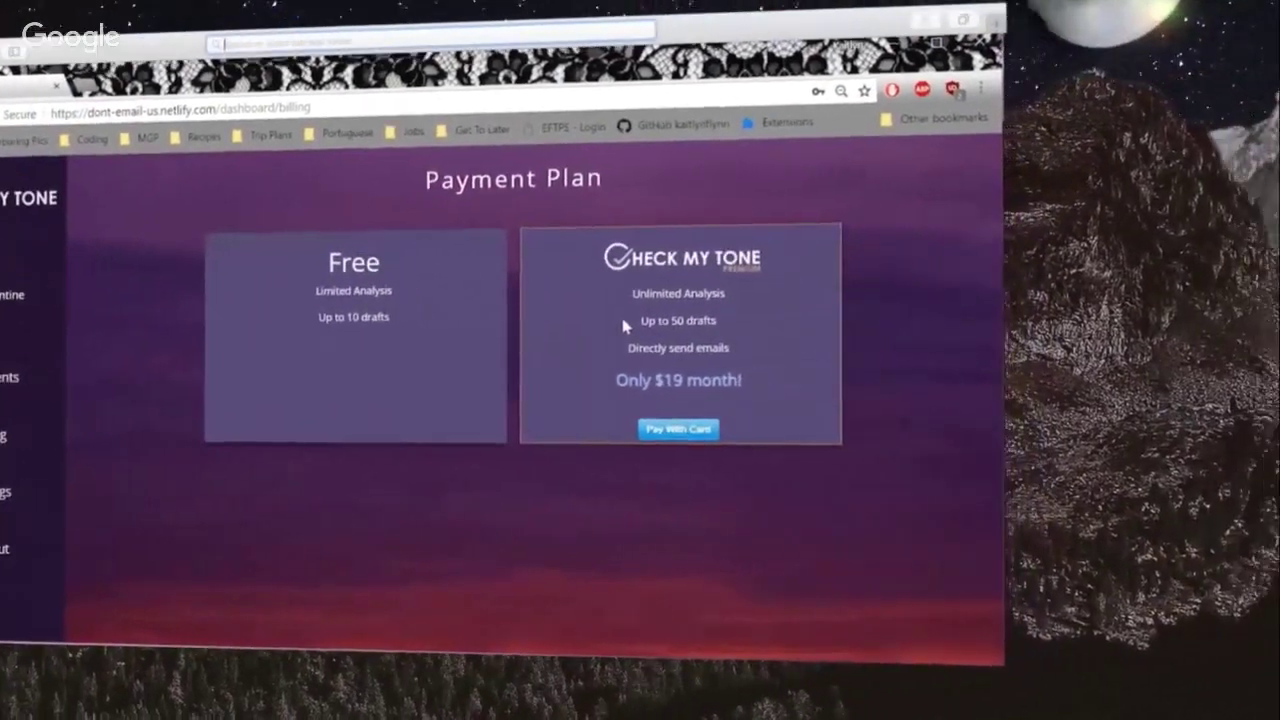
pyautogui.click(10, 548)
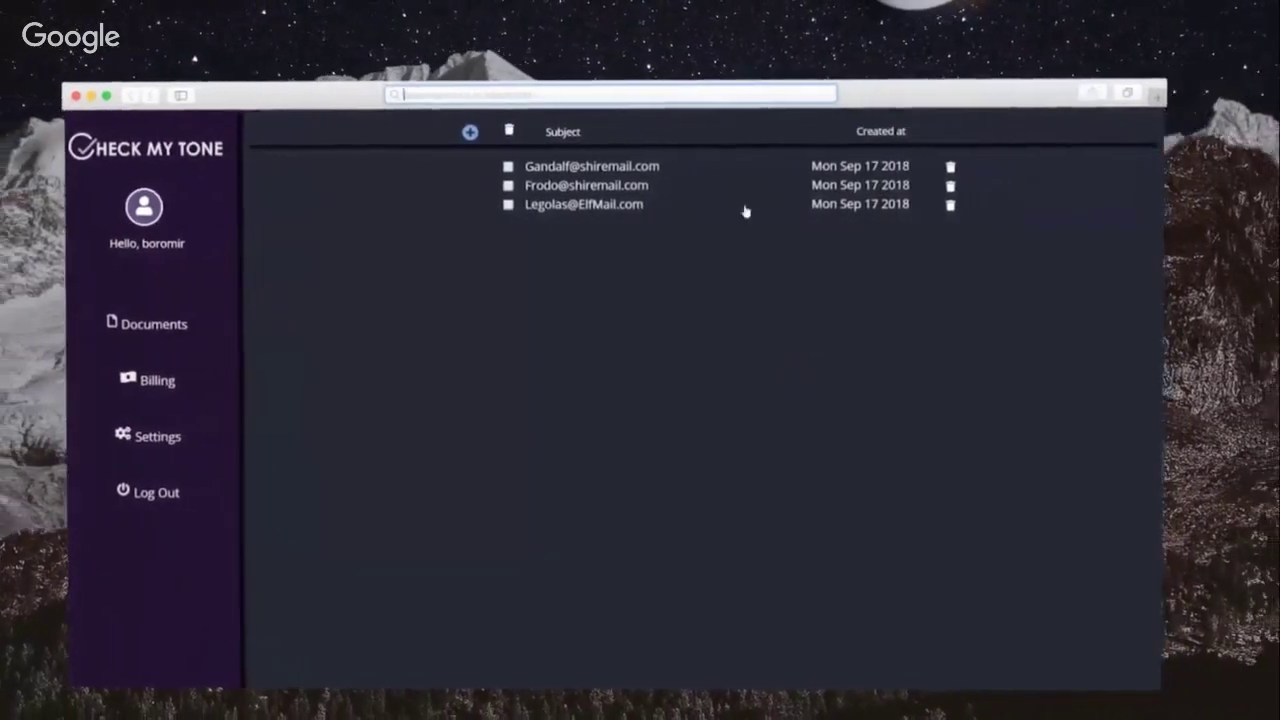
pyautogui.click(585, 167)
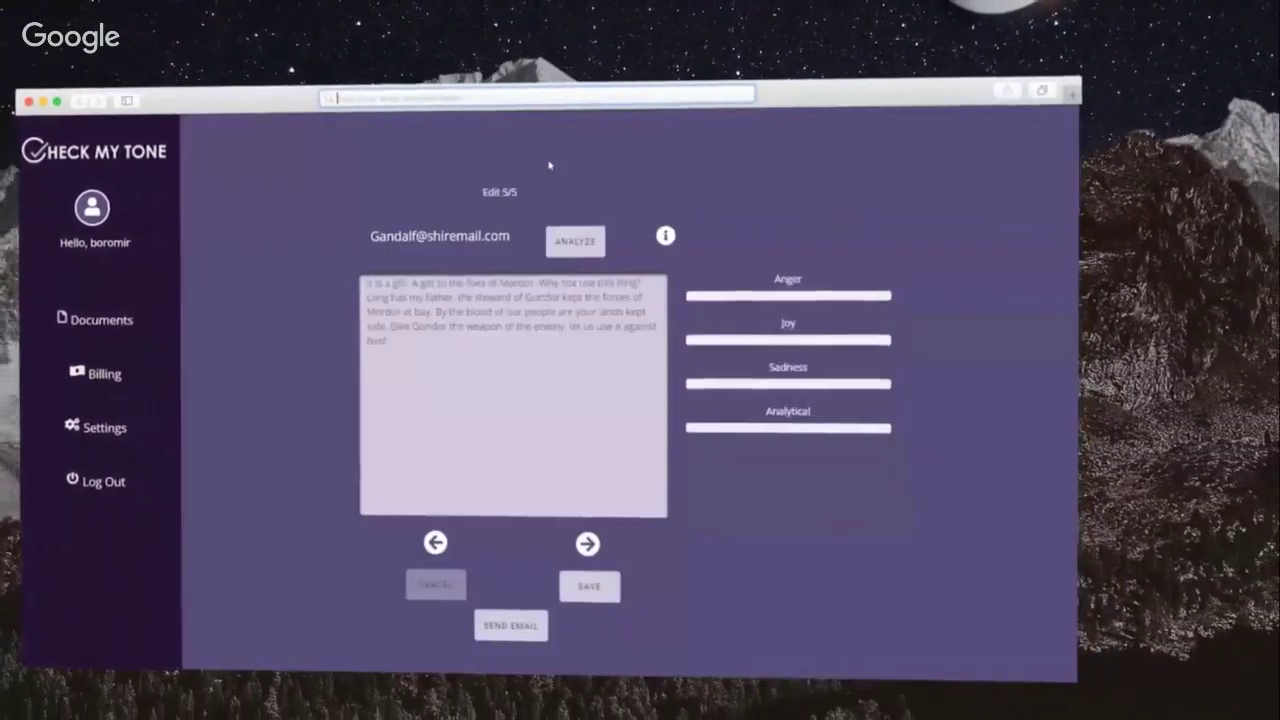
pyautogui.click(667, 240)
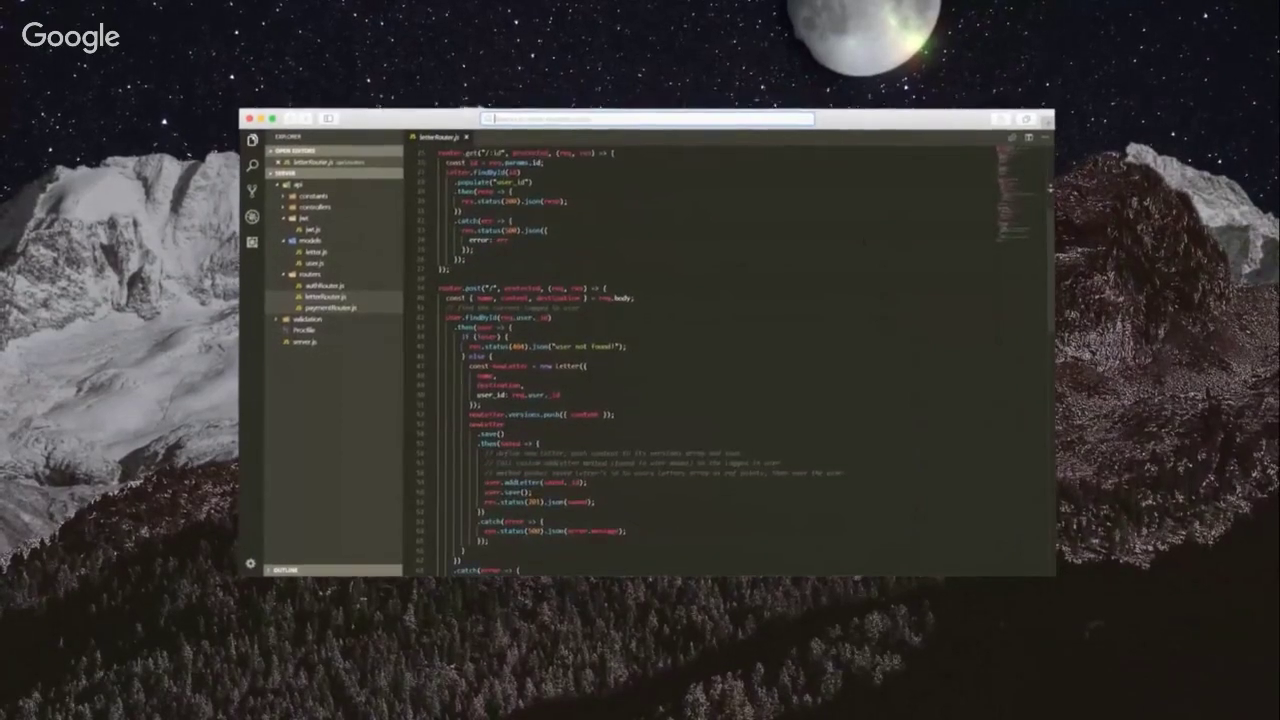
# Step: Replace the landing page tagline words in landingPage.js with 1, 2, 3
pyautogui.scroll(-5, 720, 360)
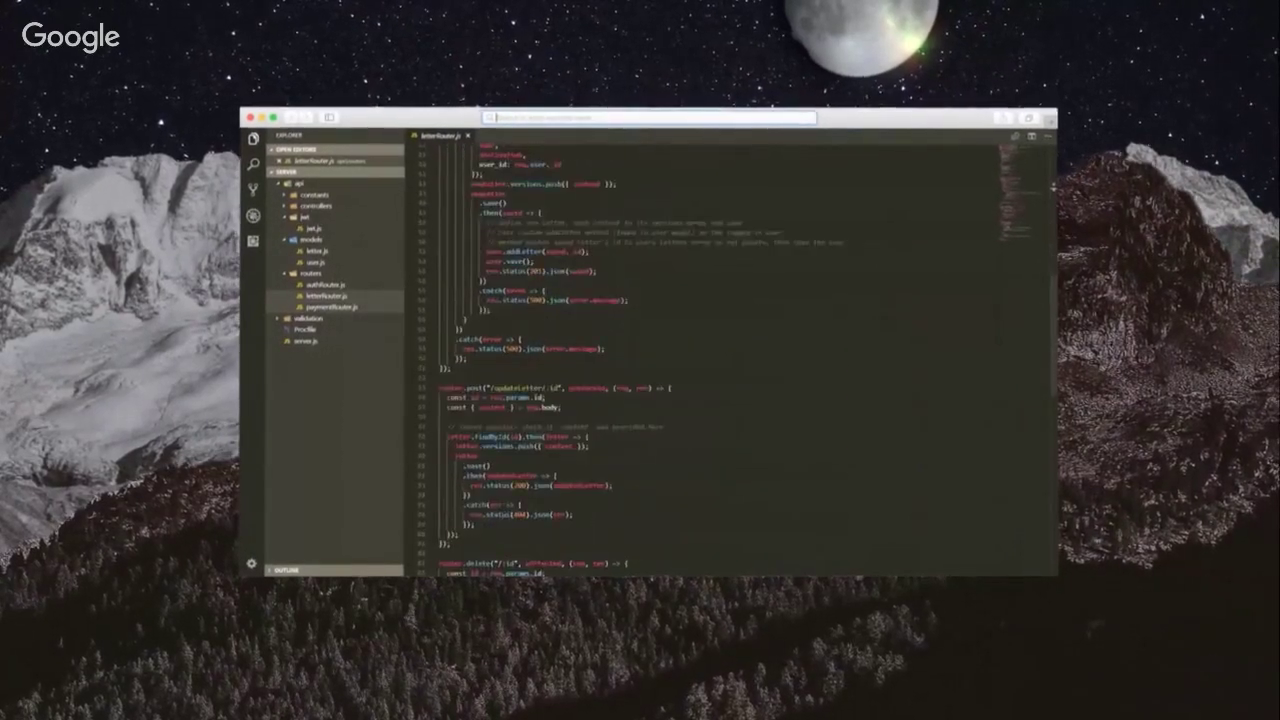
pyautogui.scroll(-1, 720, 360)
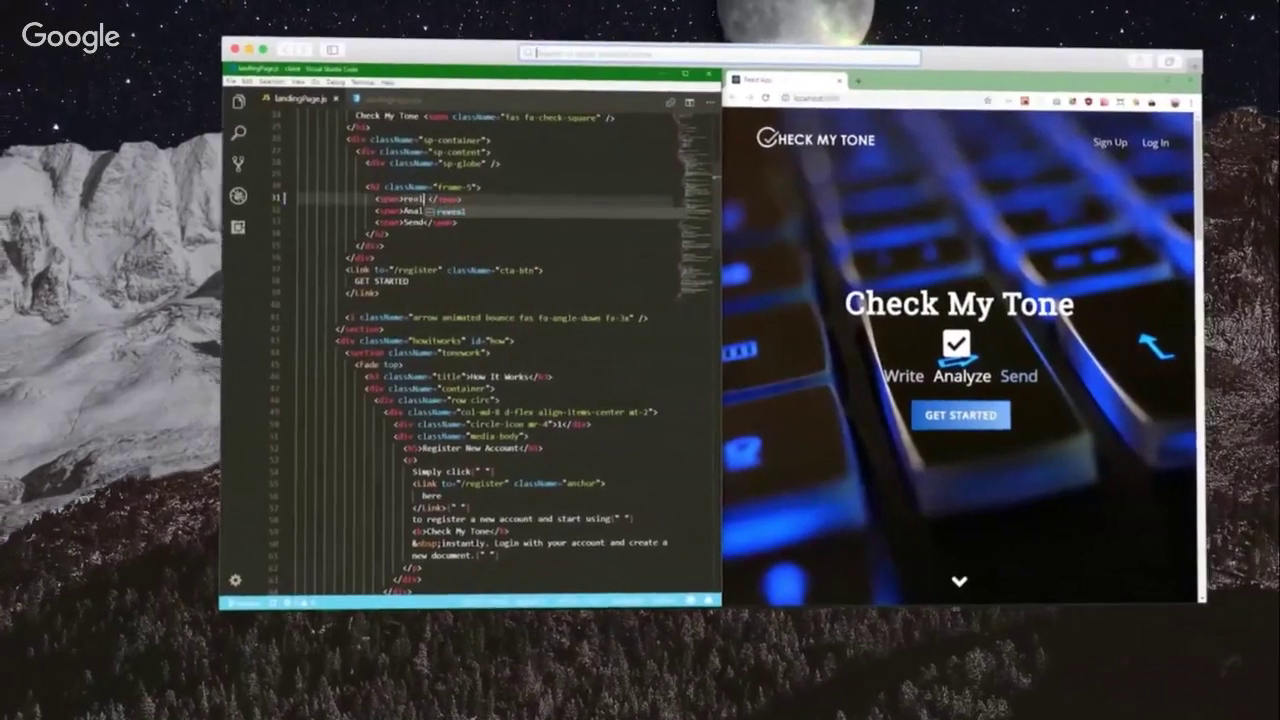
pyautogui.write('time')
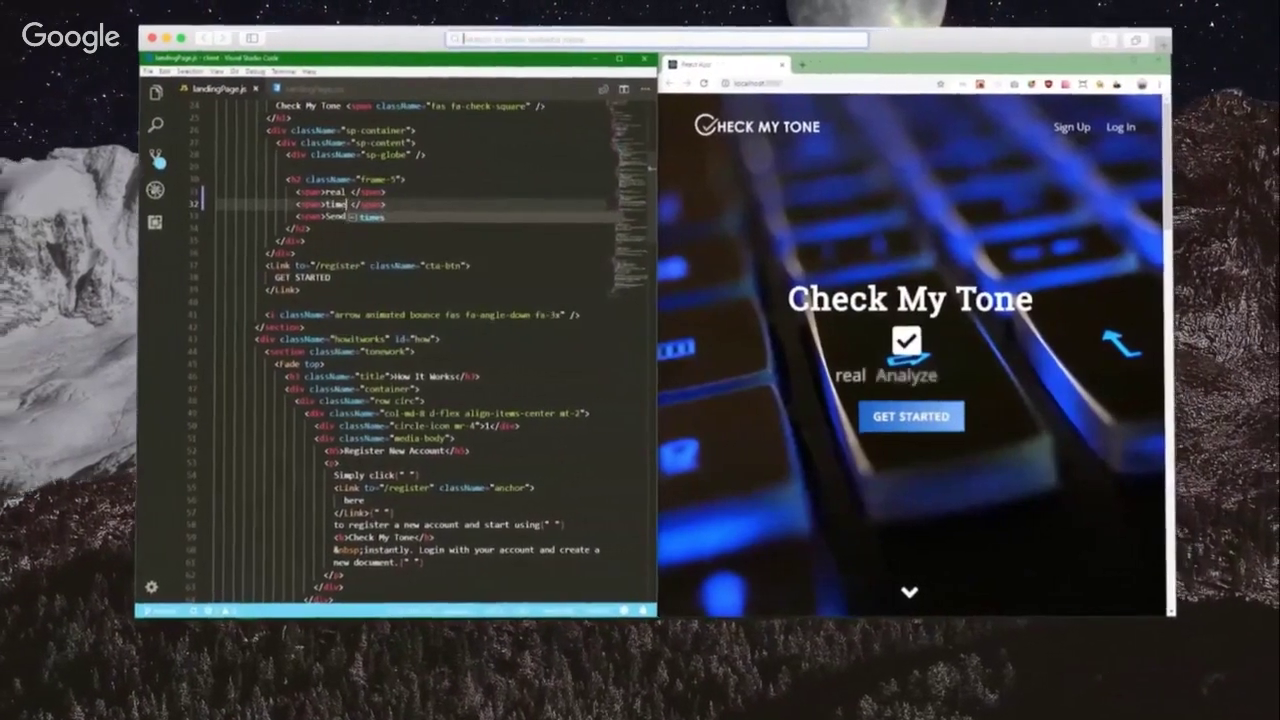
pyautogui.doubleClick(335, 216)
pyautogui.write('edit')
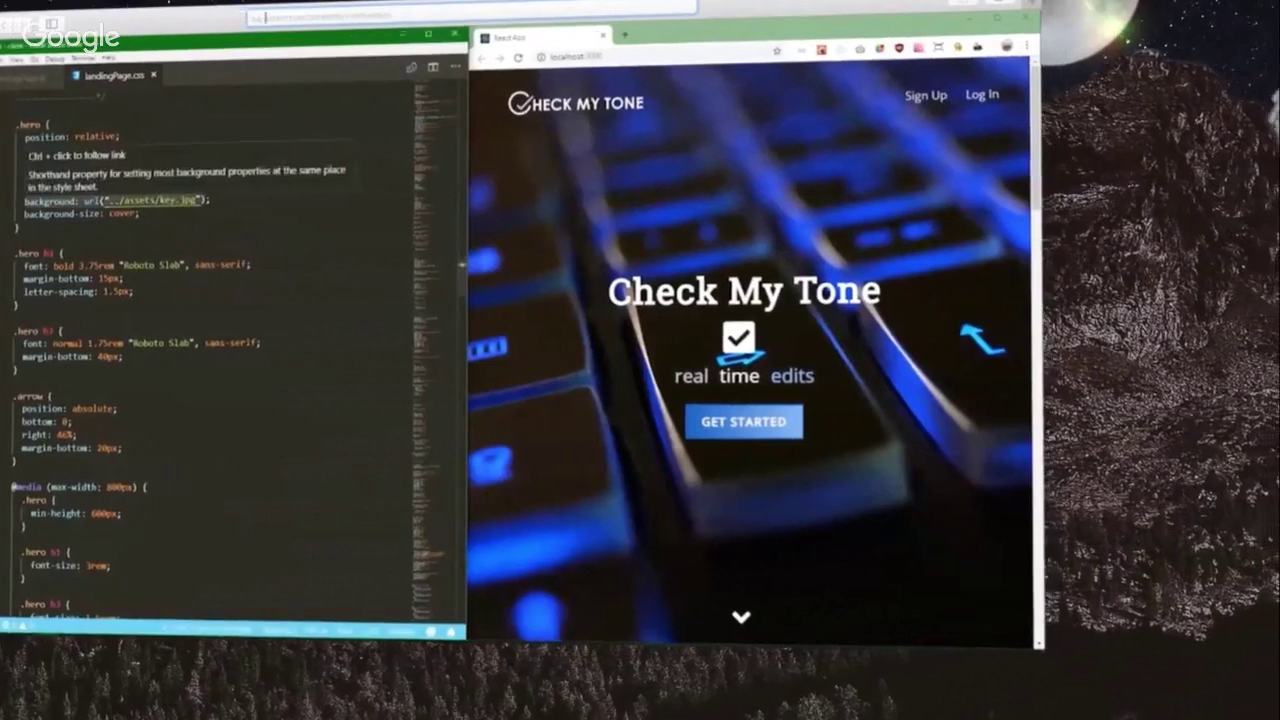
pyautogui.write('sunset.png')
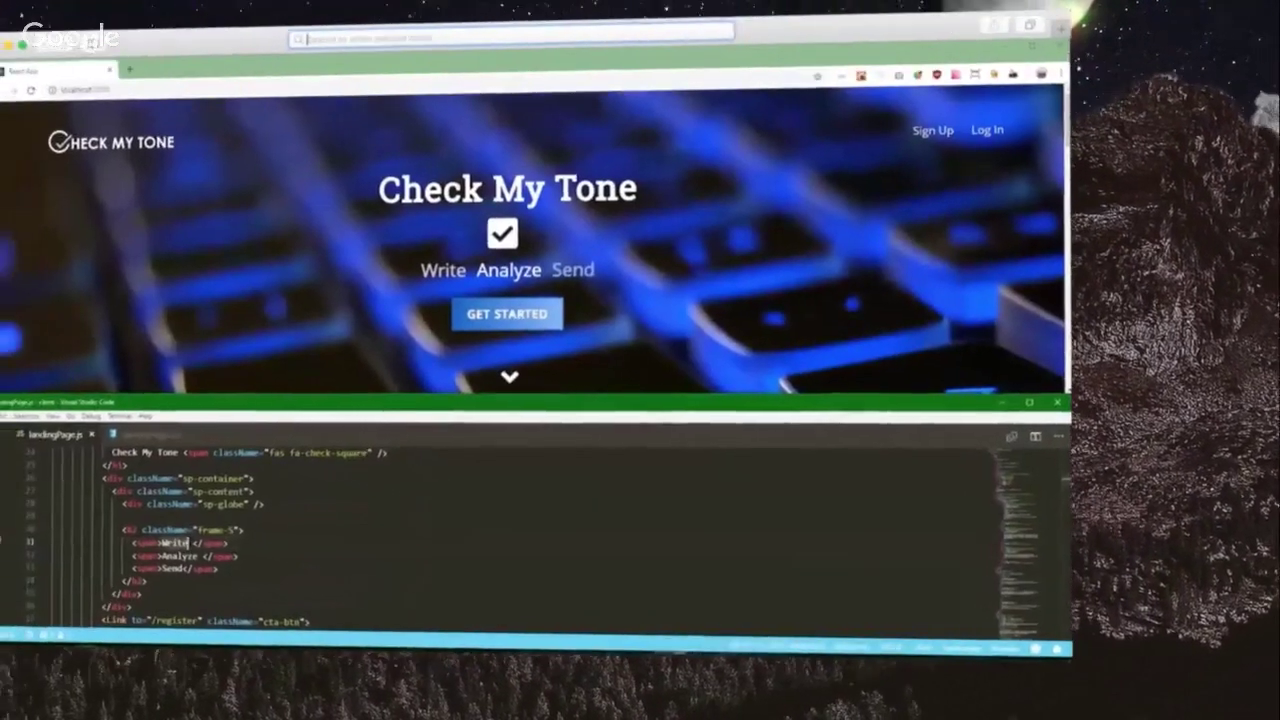
pyautogui.write('1')
pyautogui.press('Down')
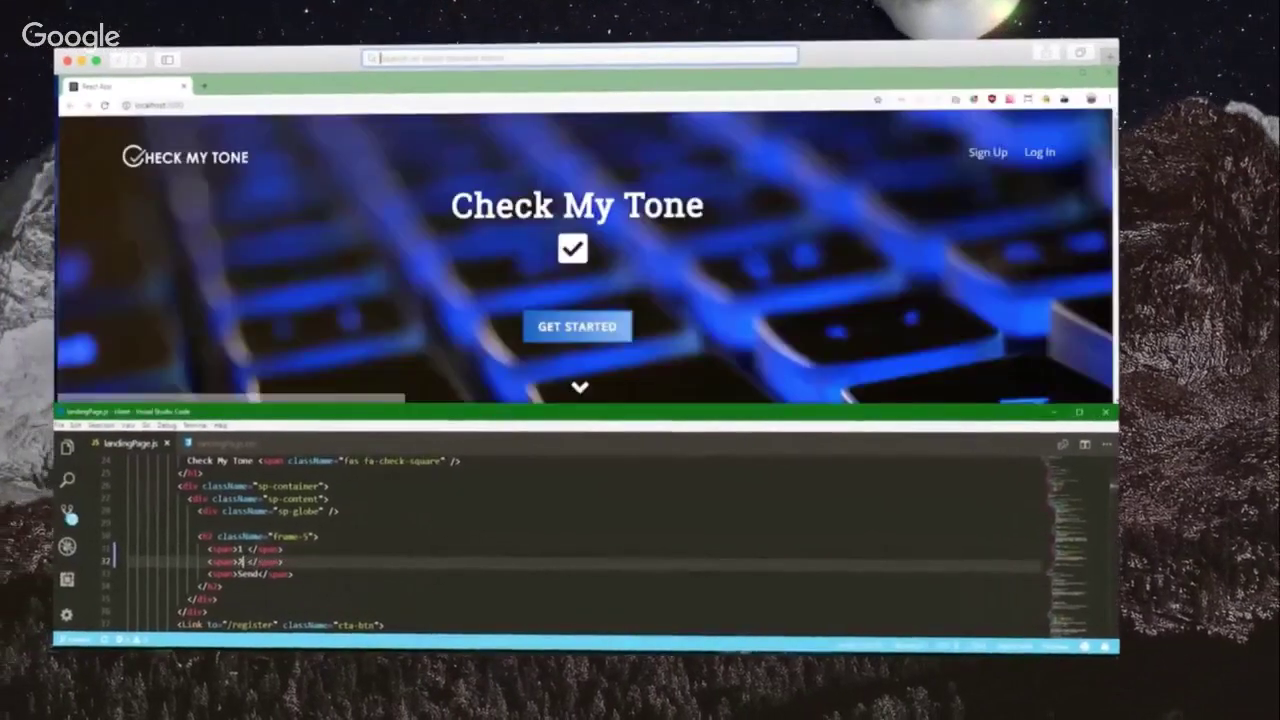
pyautogui.press('Down')
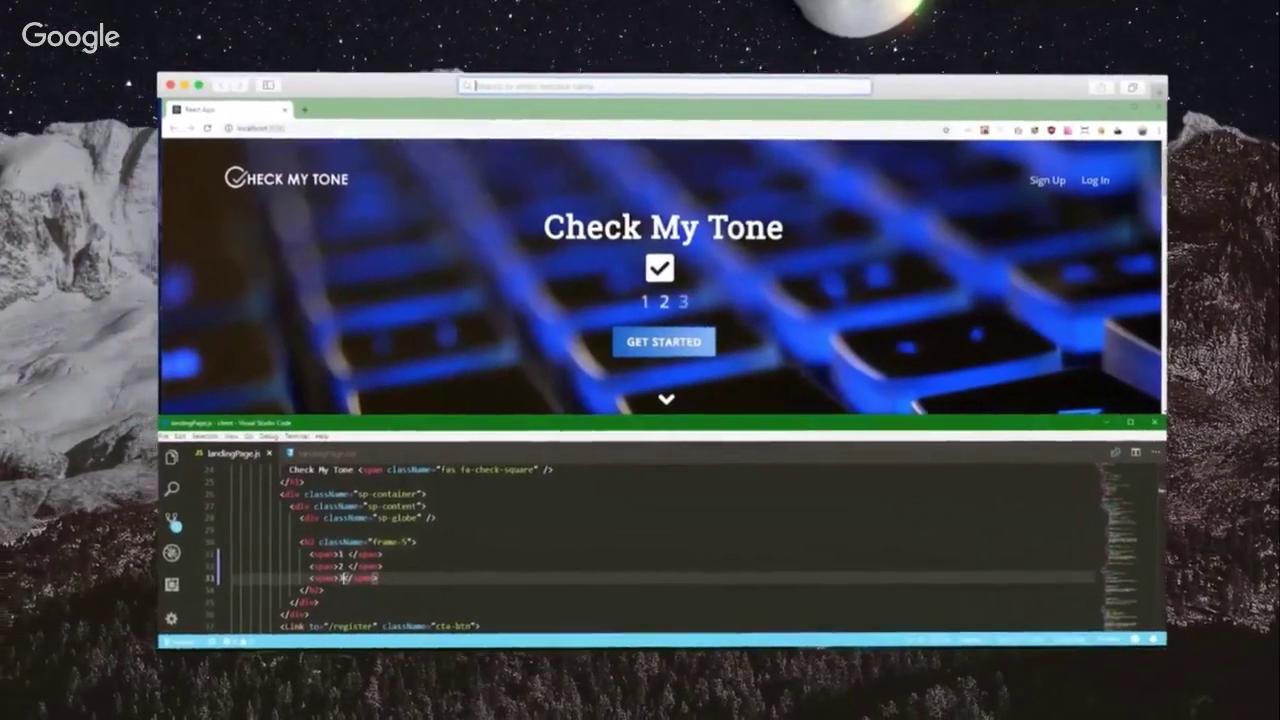
# Step: Change the .hero background image from key.jpg to sunset.png in landingPage.css
pyautogui.scroll(-3, 680, 550)
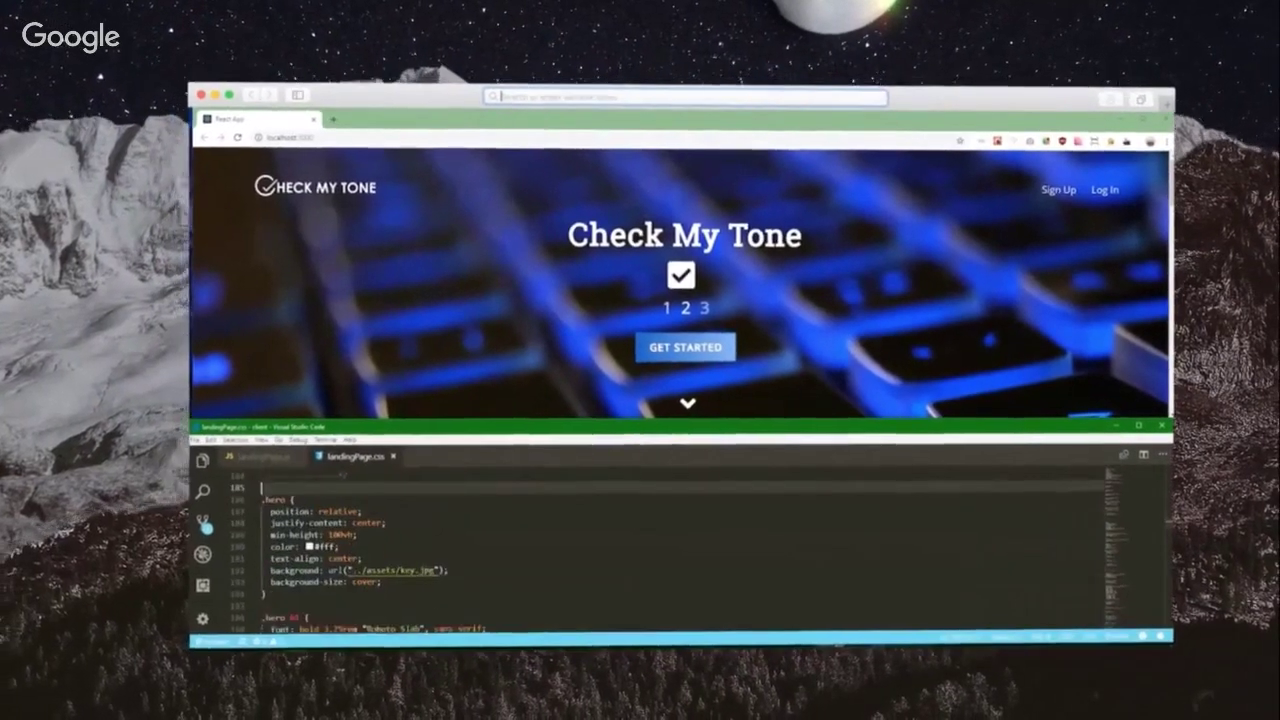
pyautogui.click(421, 570)
pyautogui.write('sunset.png')
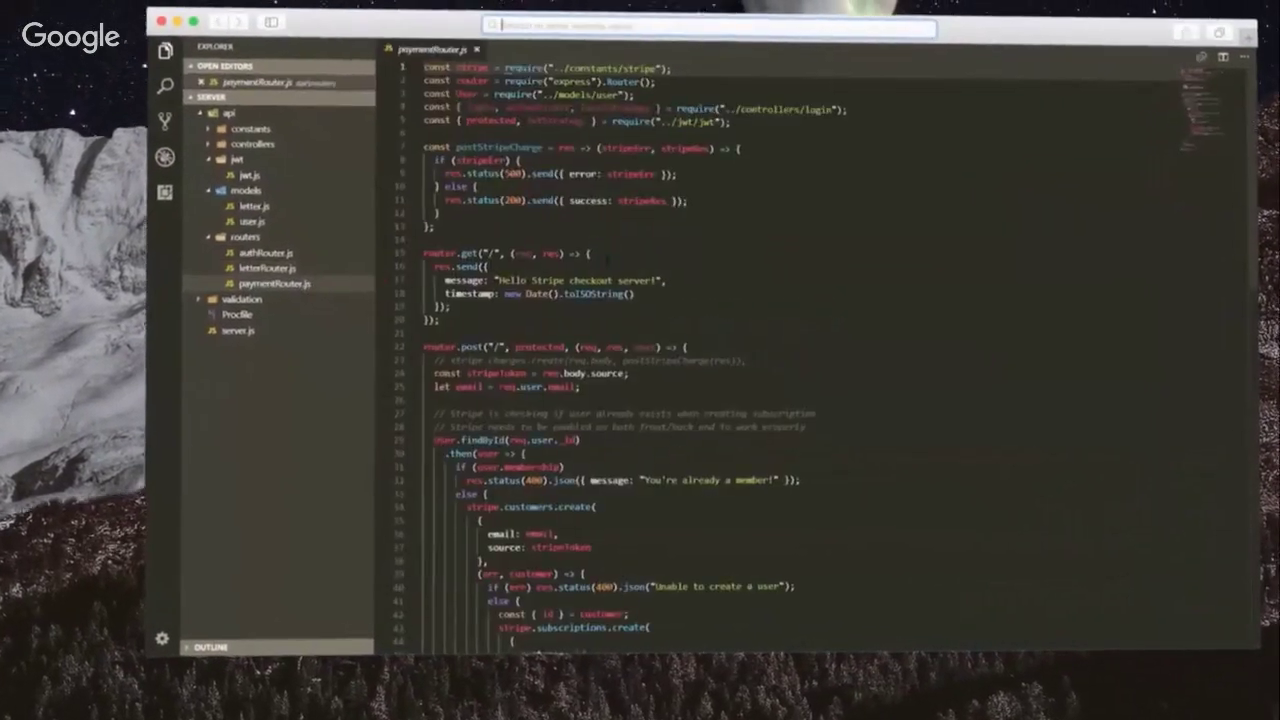
# Step: Browse paymentRouter.js and models/letter.js, then open and scroll models/user.js
pyautogui.scroll(-5, 780, 350)
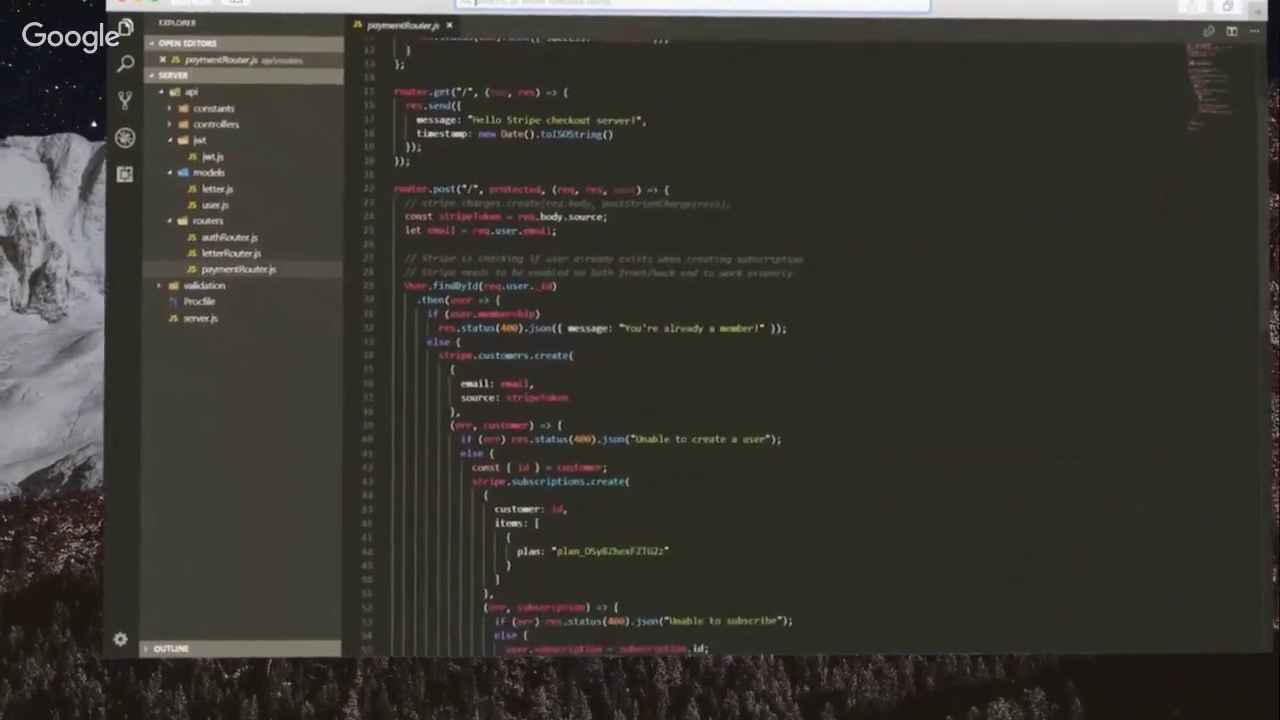
pyautogui.scroll(-3, 760, 350)
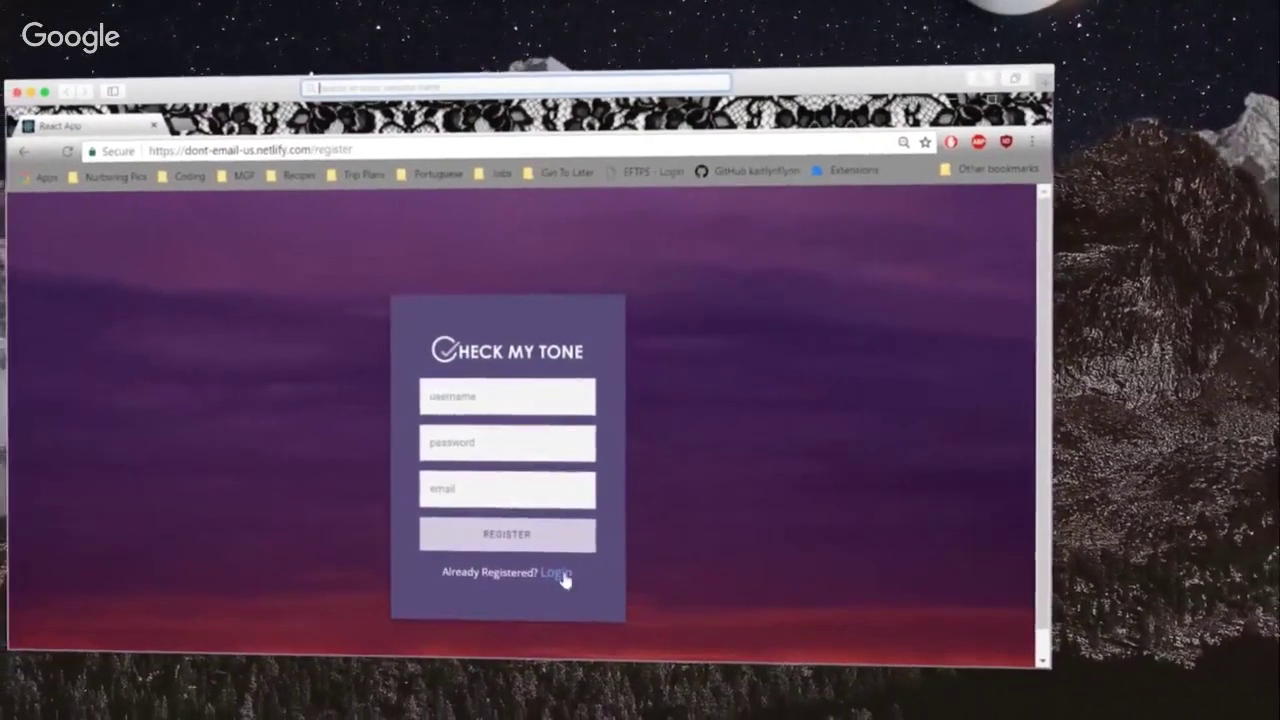
pyautogui.click(555, 575)
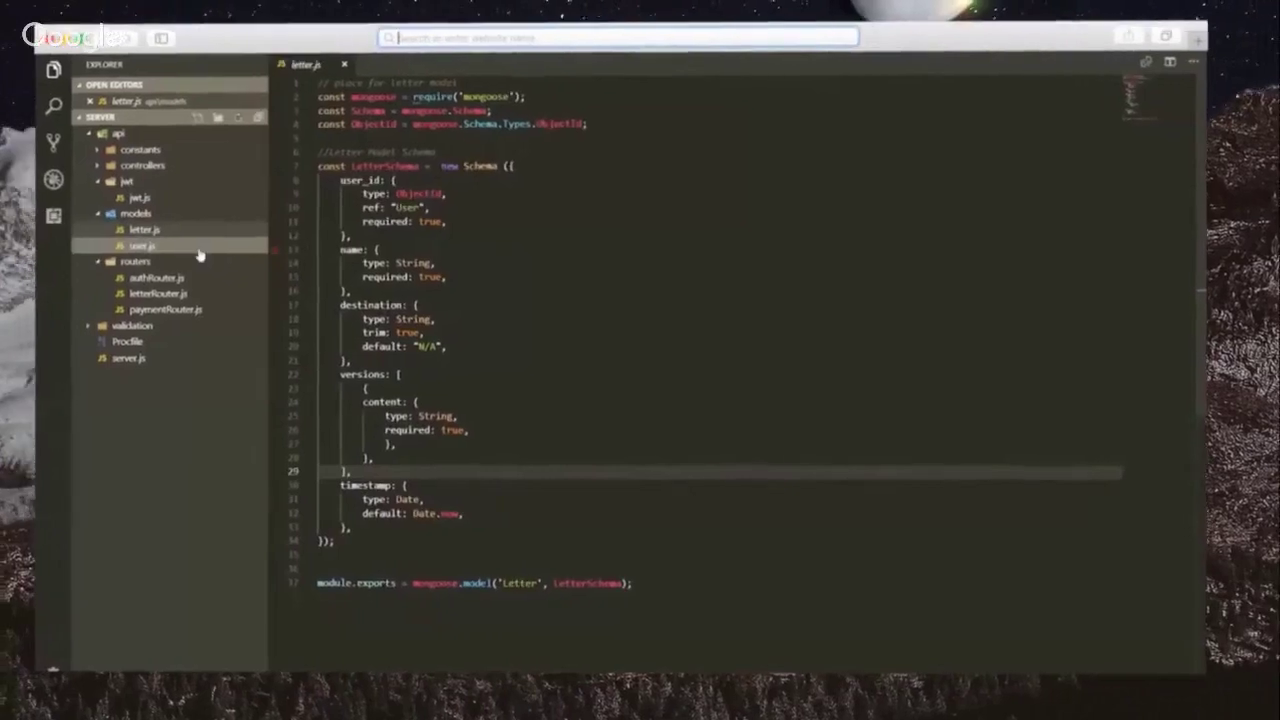
pyautogui.click(229, 243)
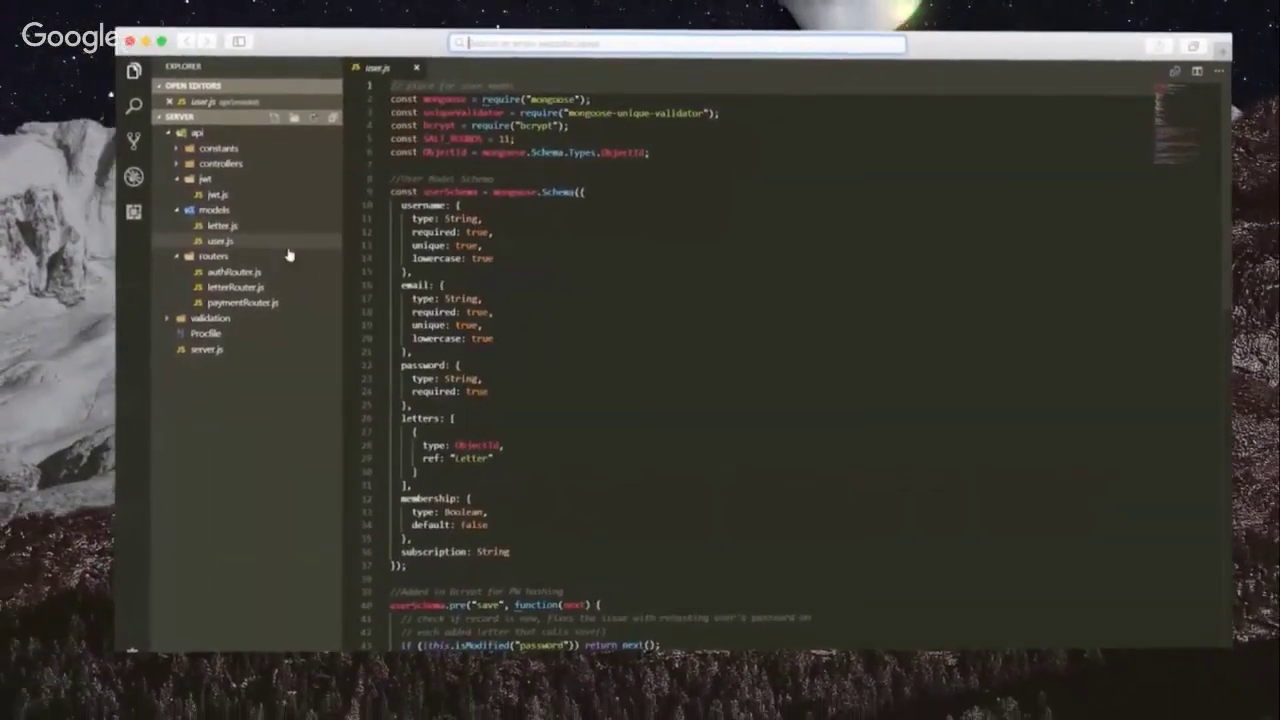
pyautogui.scroll(-2, 700, 350)
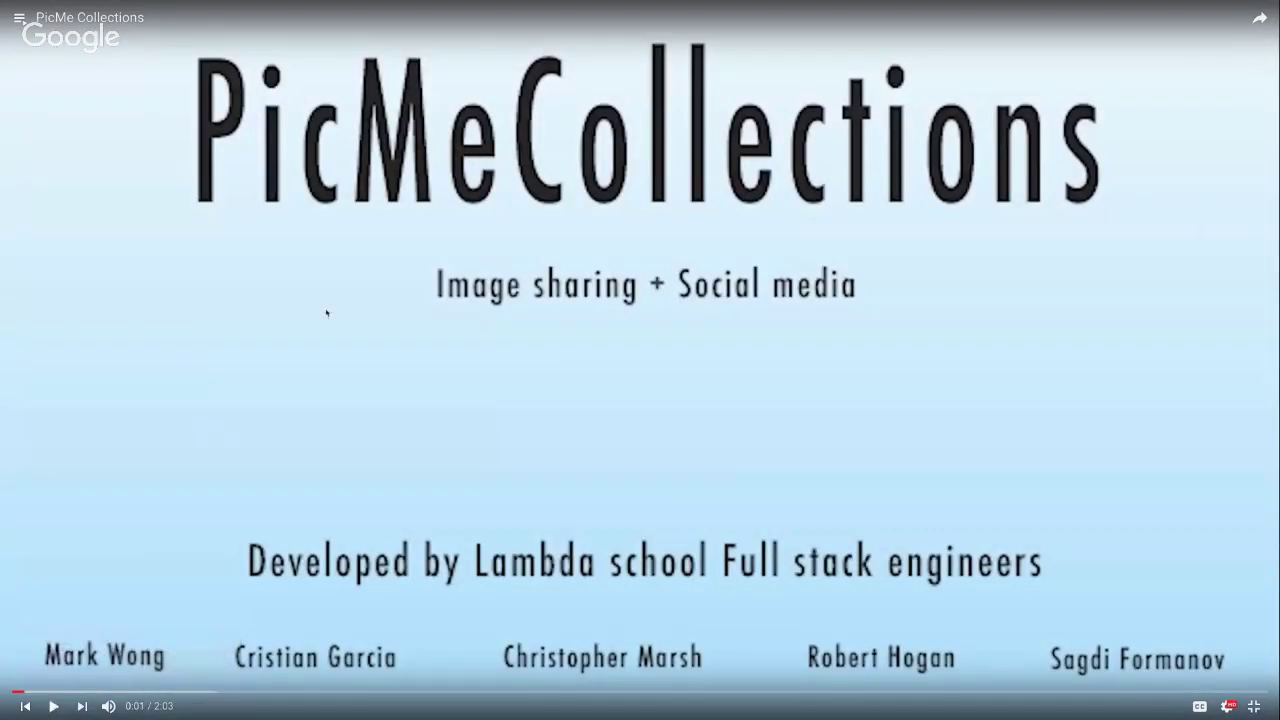
# Step: Exit full screen on the PicMe Collections video and switch to Zoom
pyautogui.press('Escape')
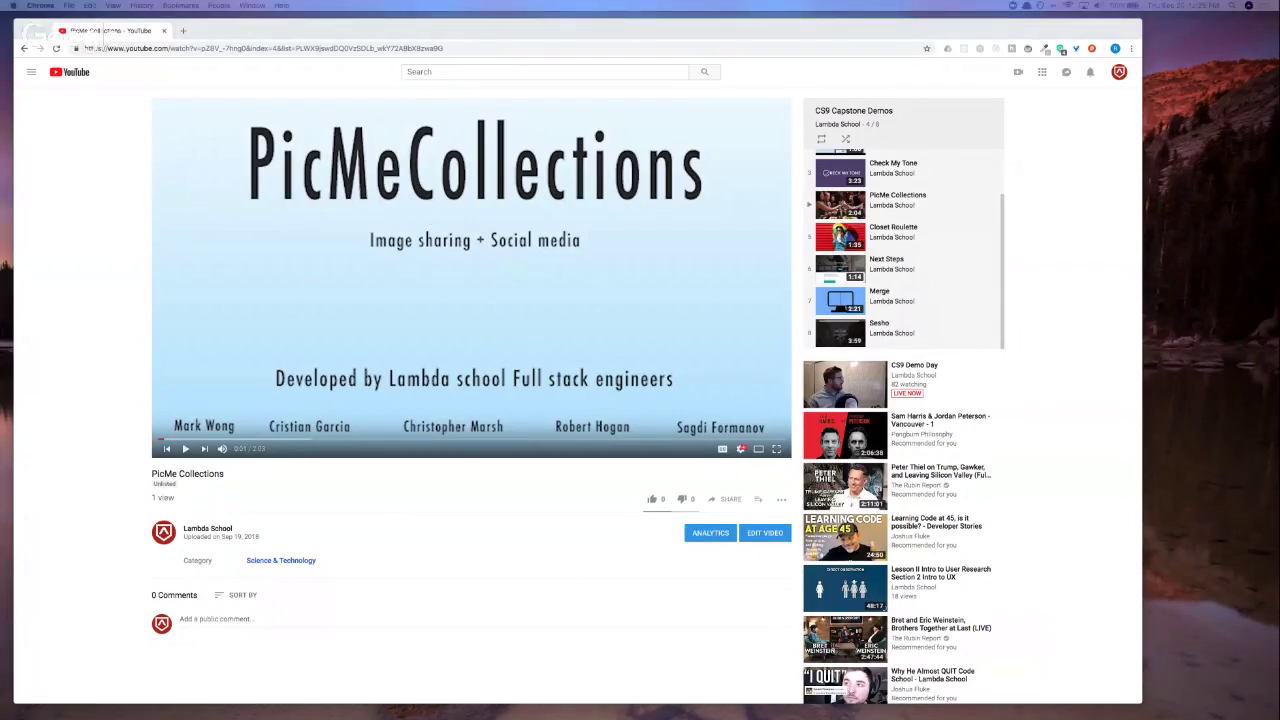
pyautogui.press('super+Tab')
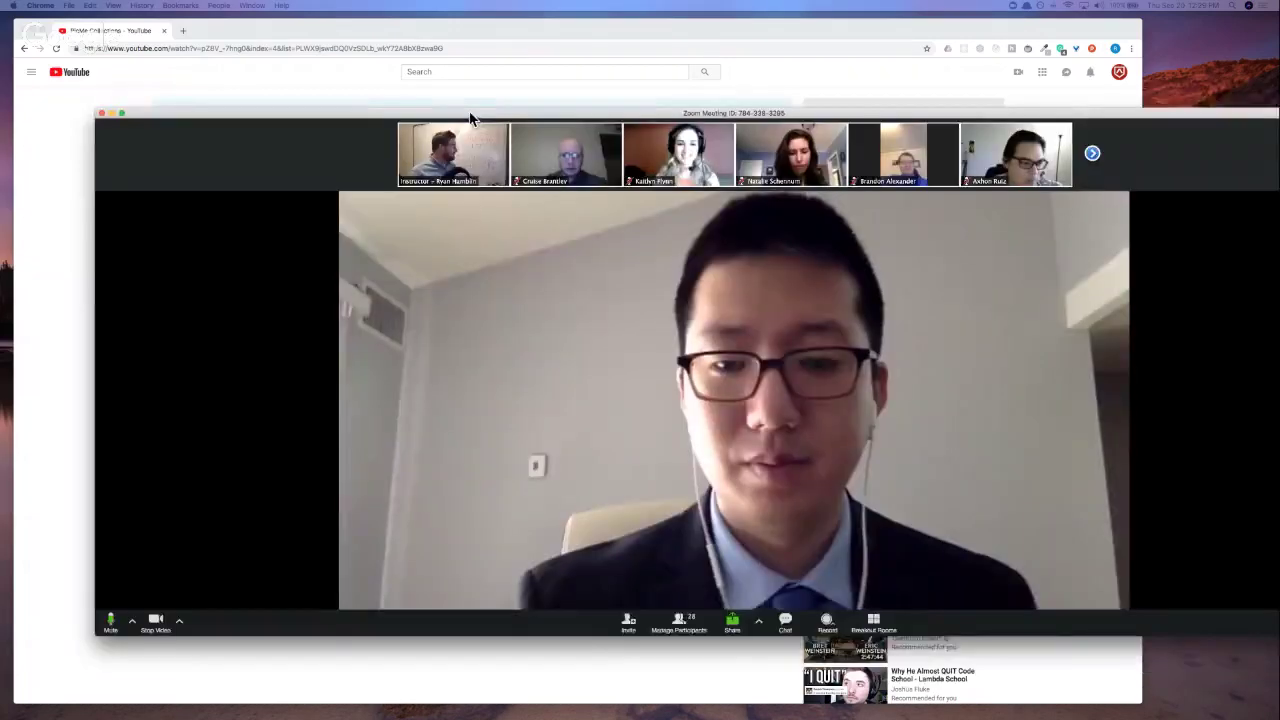
# Step: Enlarge the Zoom meeting window to full screen width and bring it into focus
pyautogui.doubleClick(471, 114)
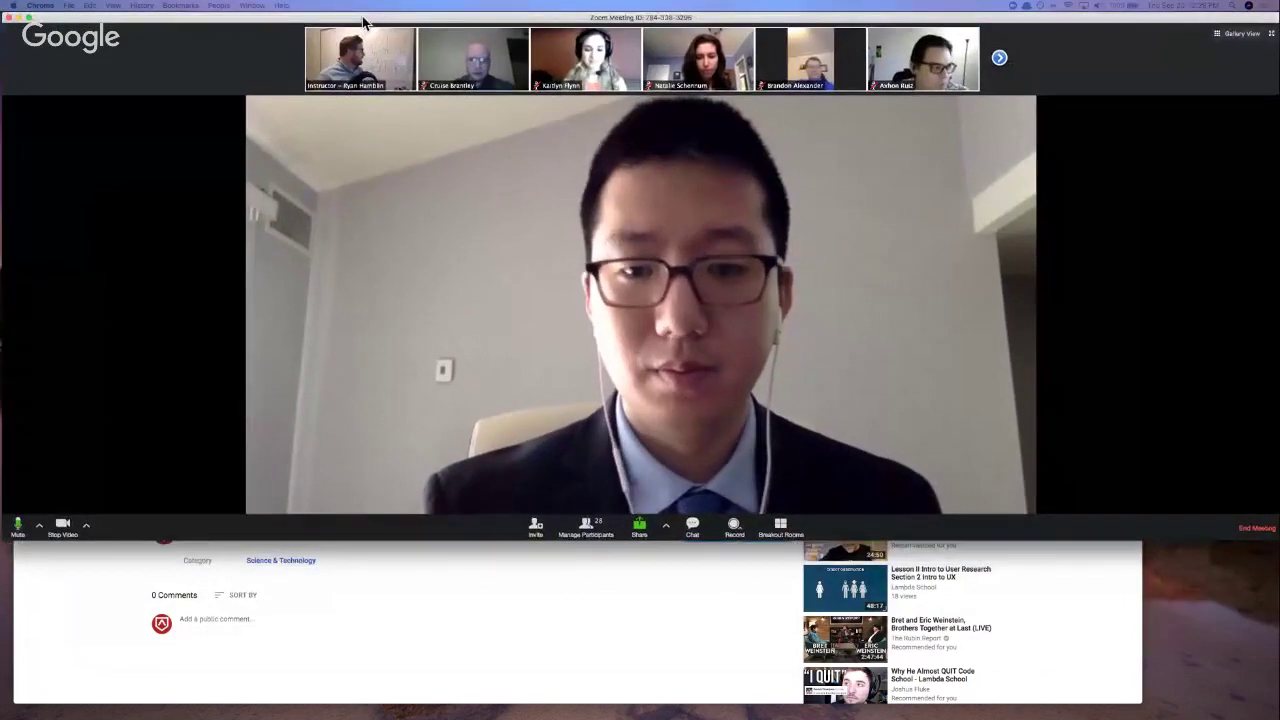
pyautogui.click(362, 20)
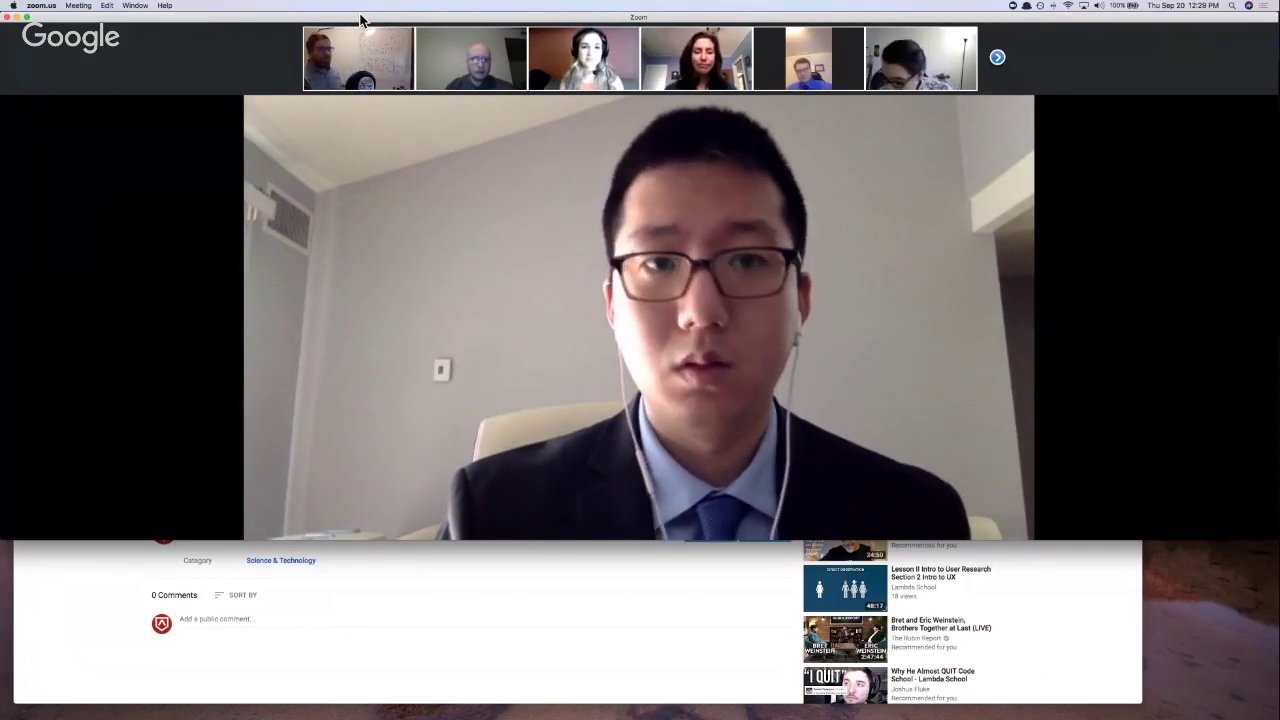
pyautogui.moveTo(1089, 17)
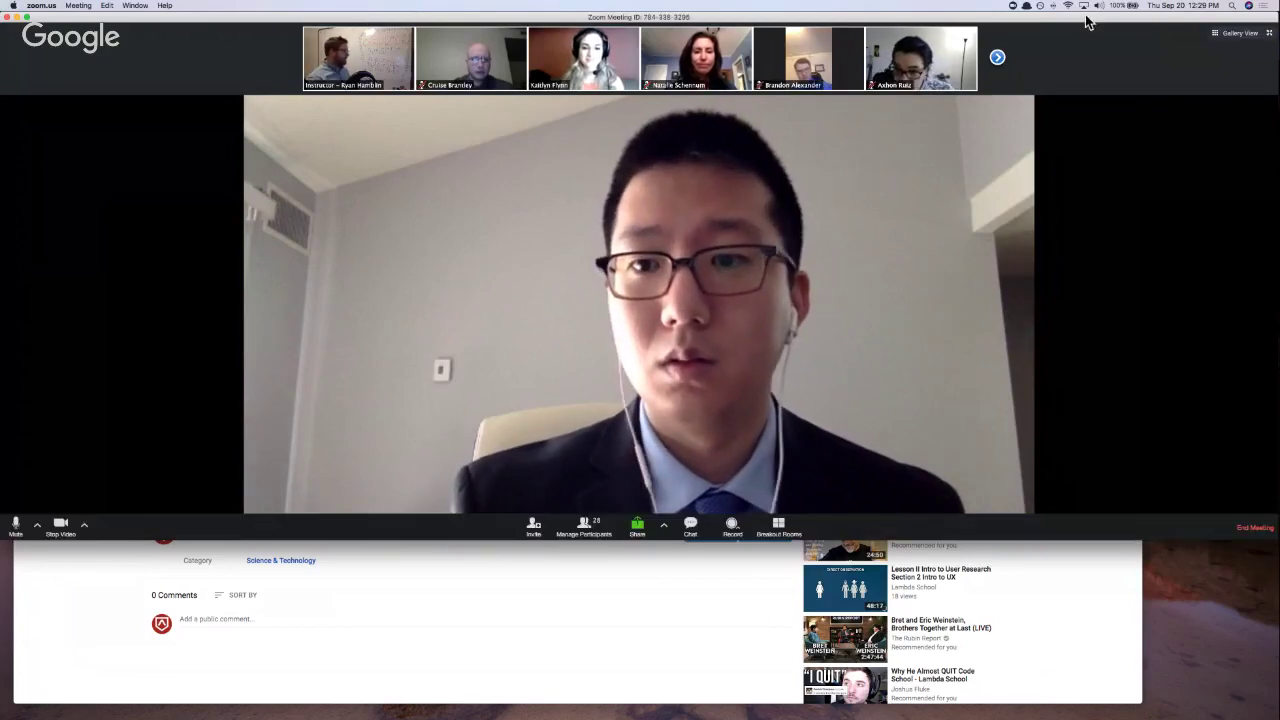